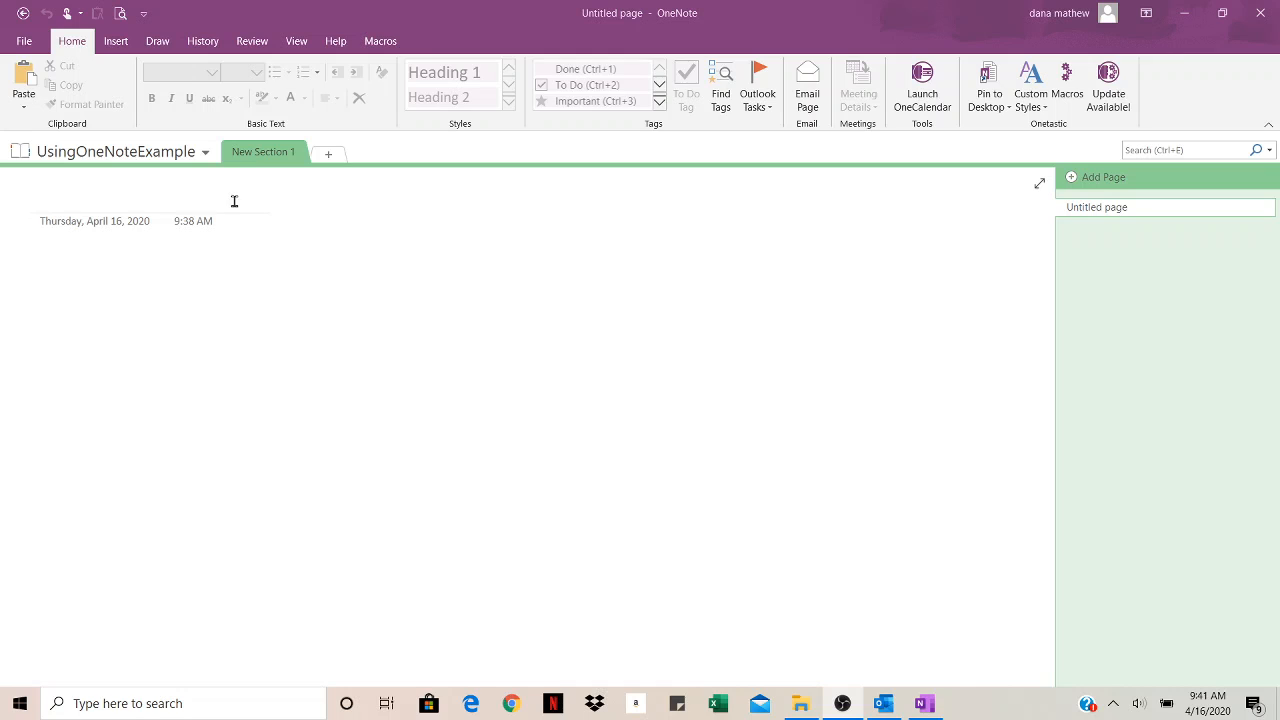
Step: Add a third section, New Section 3, and go back to New Section 1
{"action": "left_click", "coordinate": [329, 153]}
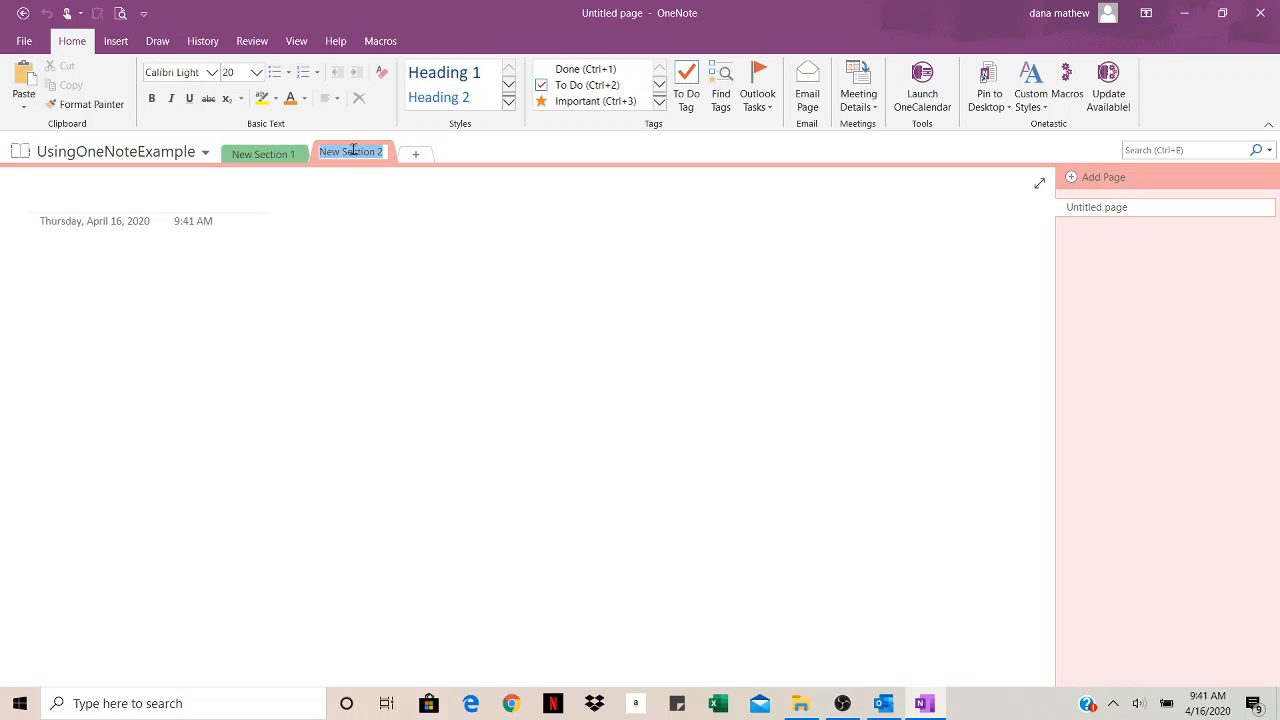
{"action": "left_click", "coordinate": [415, 154]}
{"action": "left_click", "coordinate": [283, 162]}
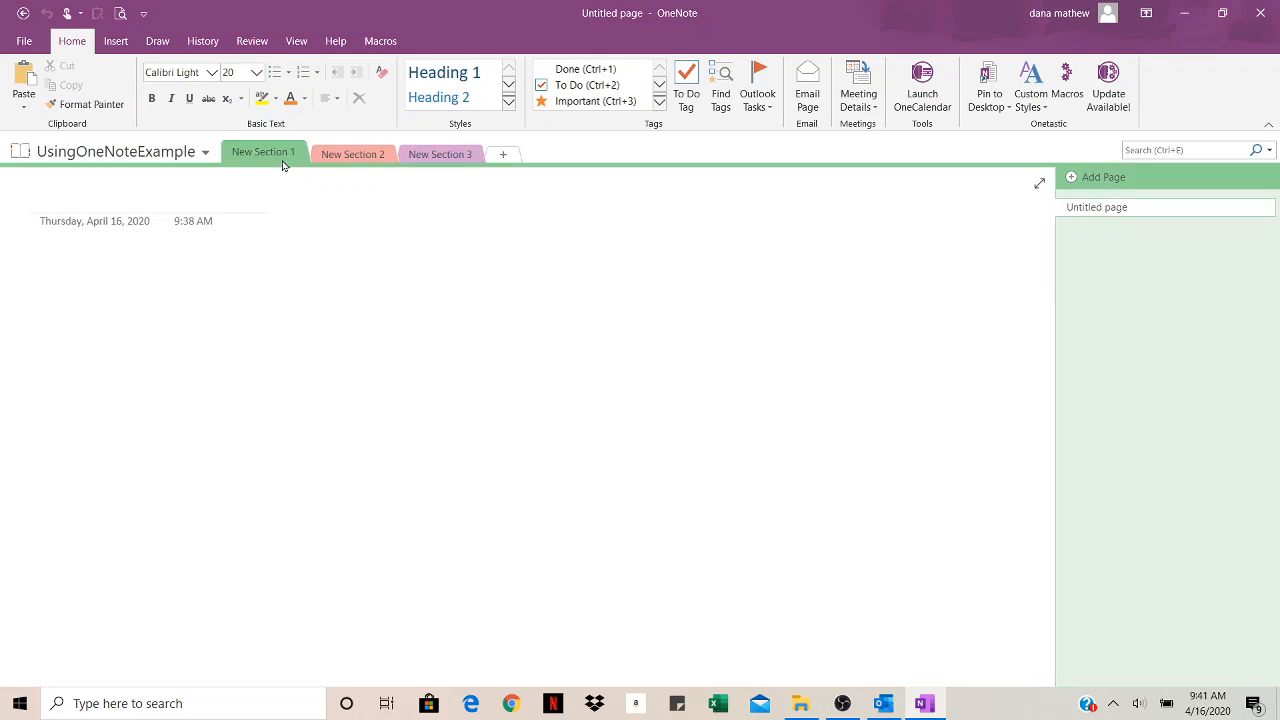
Step: Add untitled pages to New Section 1 and select the first page's title
{"action": "left_click", "coordinate": [1103, 180]}
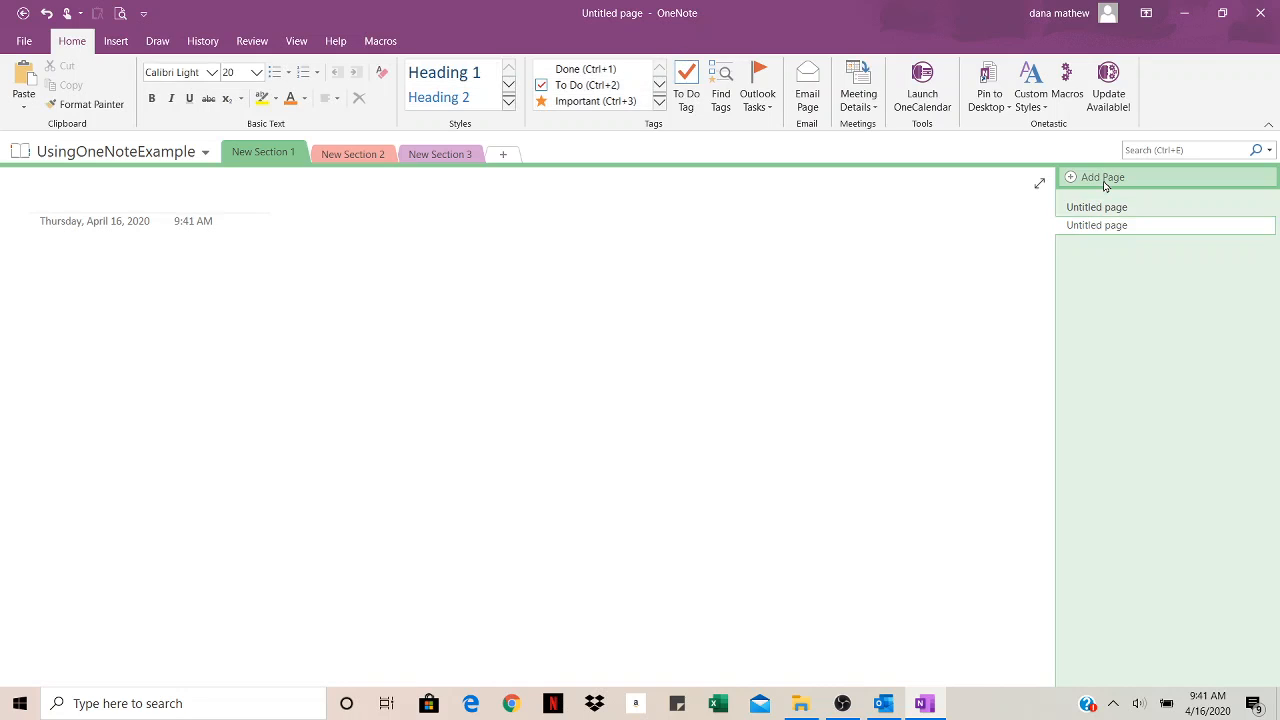
{"action": "left_click", "coordinate": [1104, 182]}
{"action": "left_click", "coordinate": [1104, 182]}
{"action": "left_click", "coordinate": [1104, 182]}
{"action": "left_click", "coordinate": [1104, 182]}
{"action": "left_click", "coordinate": [1104, 182]}
{"action": "left_click", "coordinate": [1104, 182]}
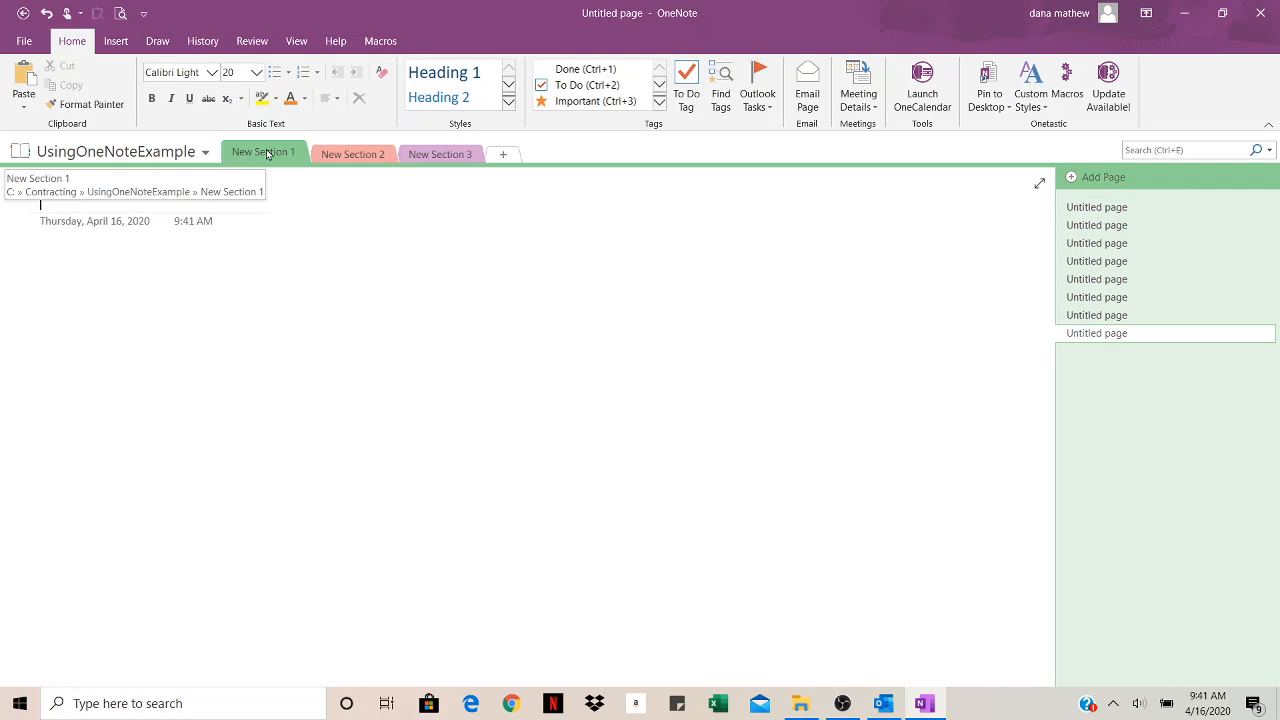
{"action": "left_click", "coordinate": [1070, 207]}
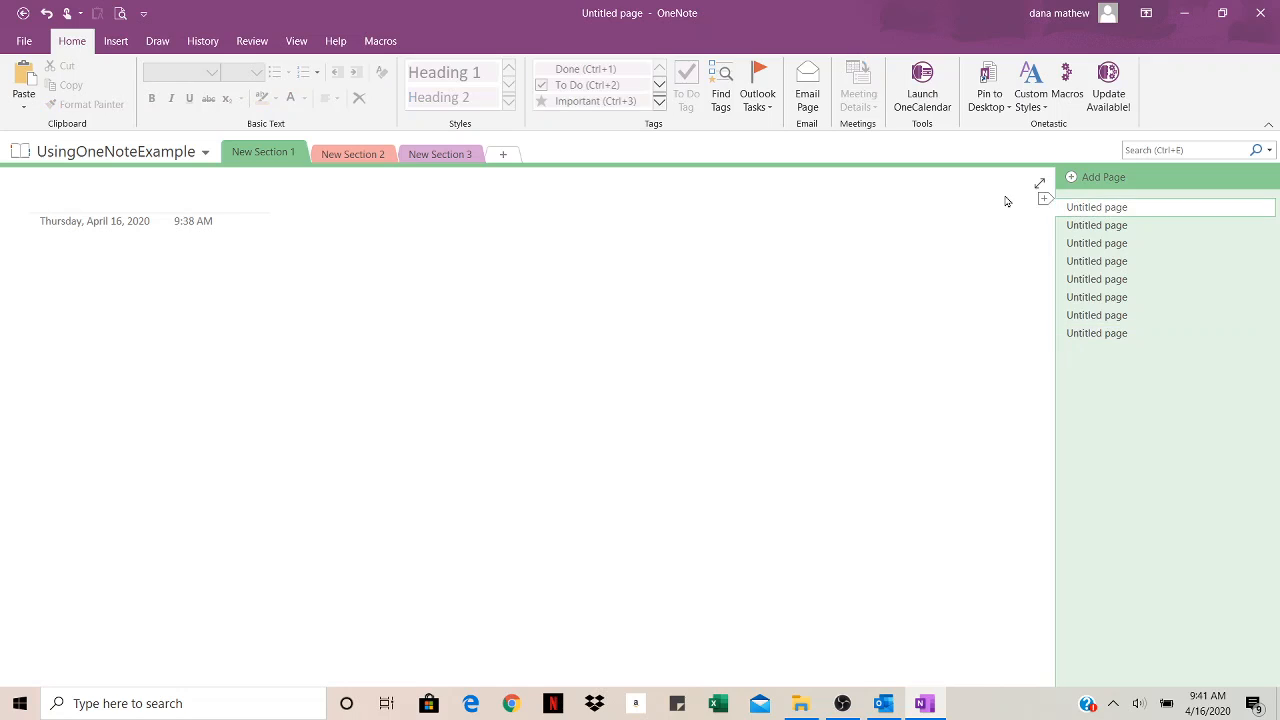
{"action": "left_click", "coordinate": [103, 201]}
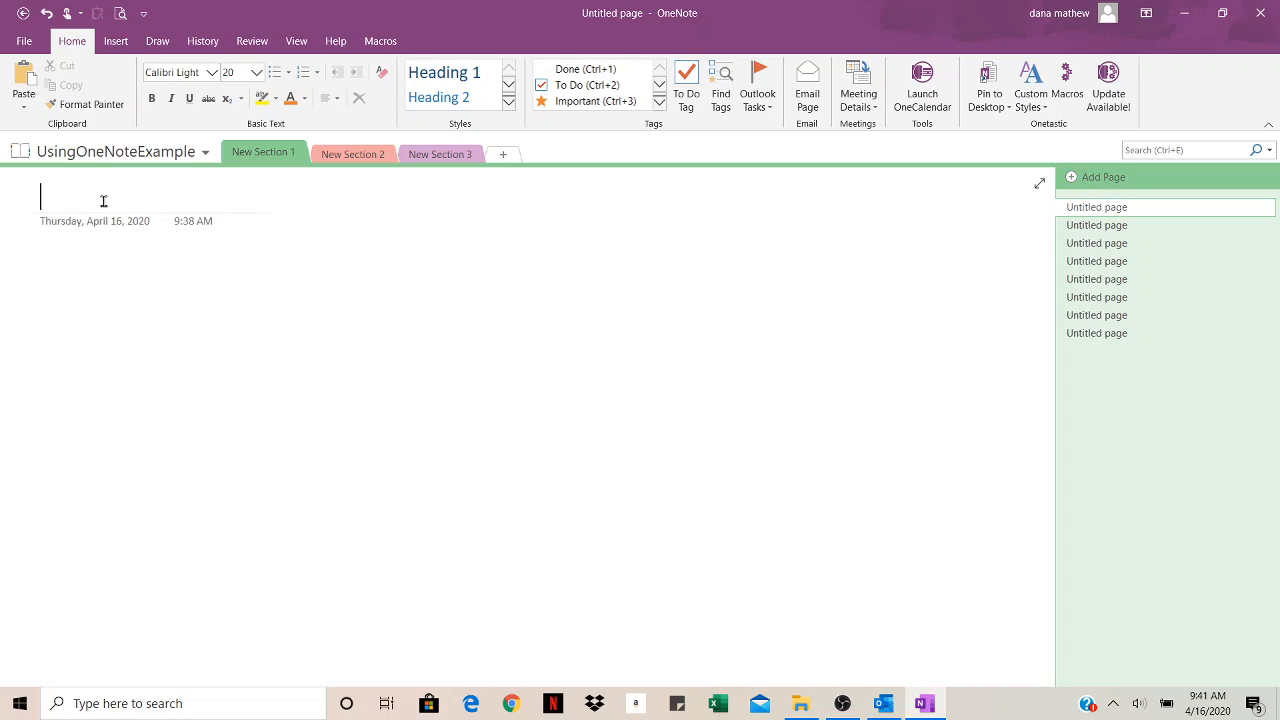
Step: Type 'Project Notes on 4-16-20' as the first page's title, correcting 'of' to 'on'
{"action": "type", "text": "Proj"}
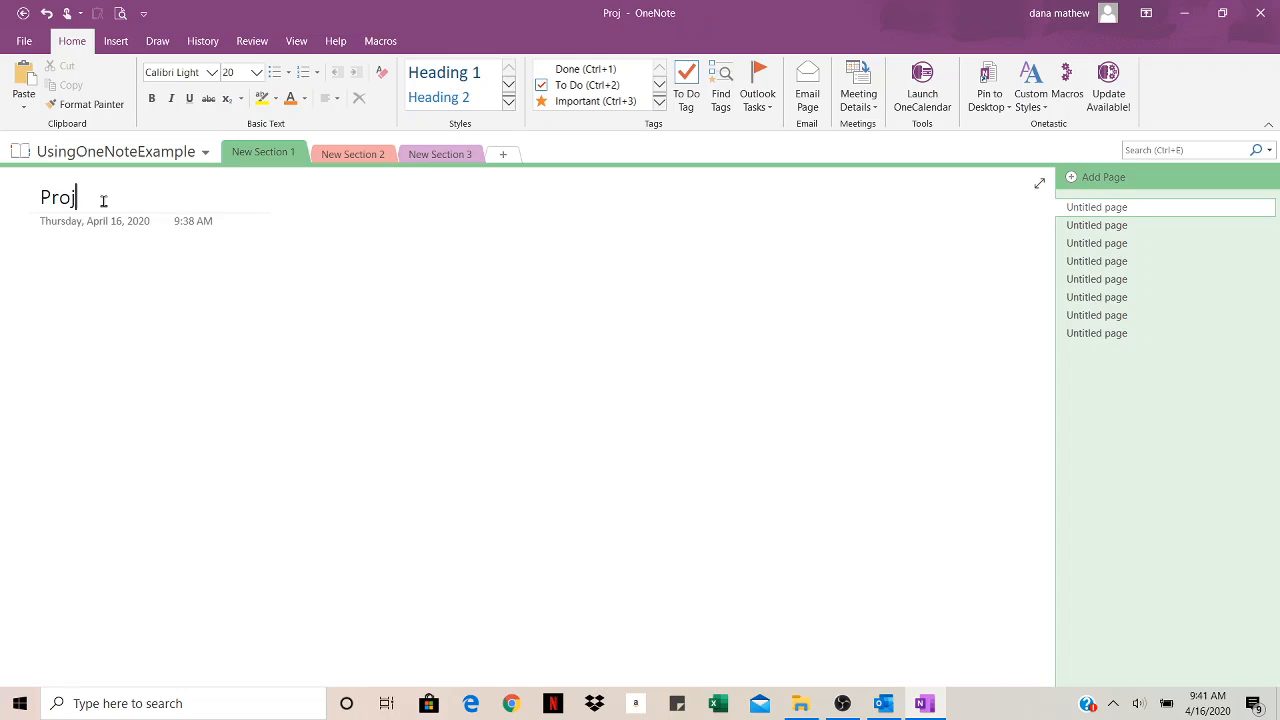
{"action": "type", "text": "ect Notes "}
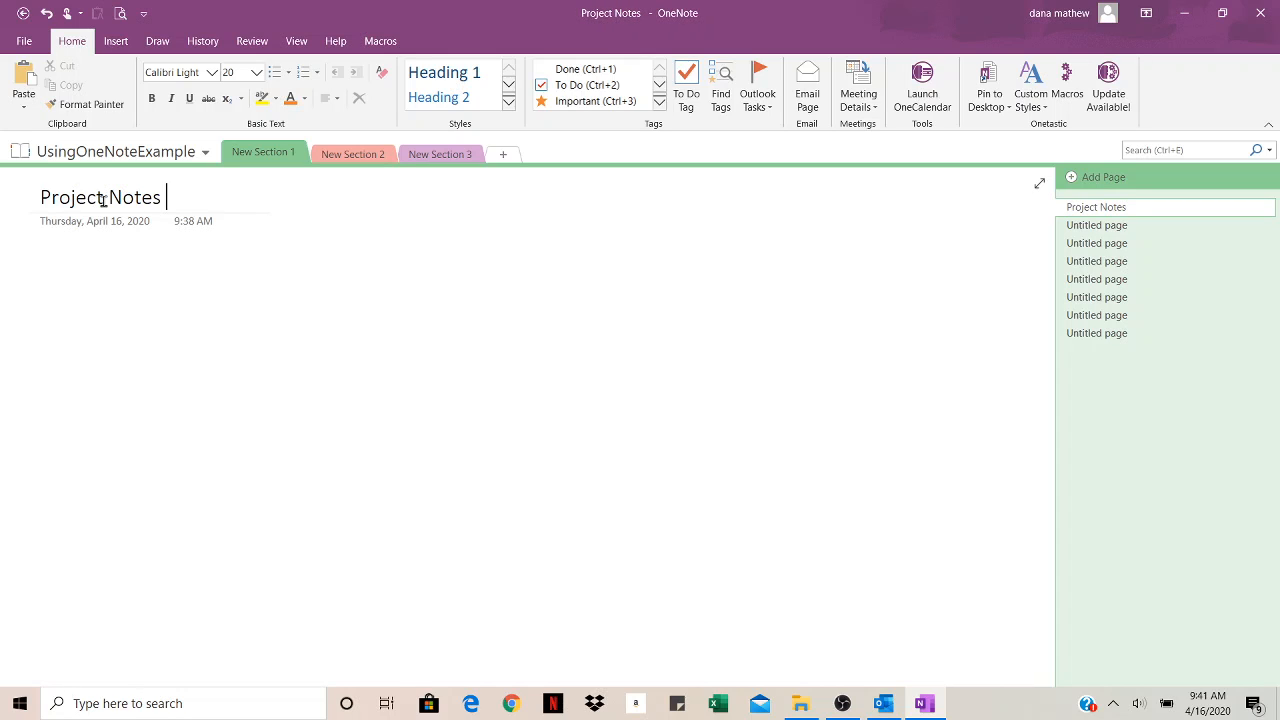
{"action": "type", "text": "of"}
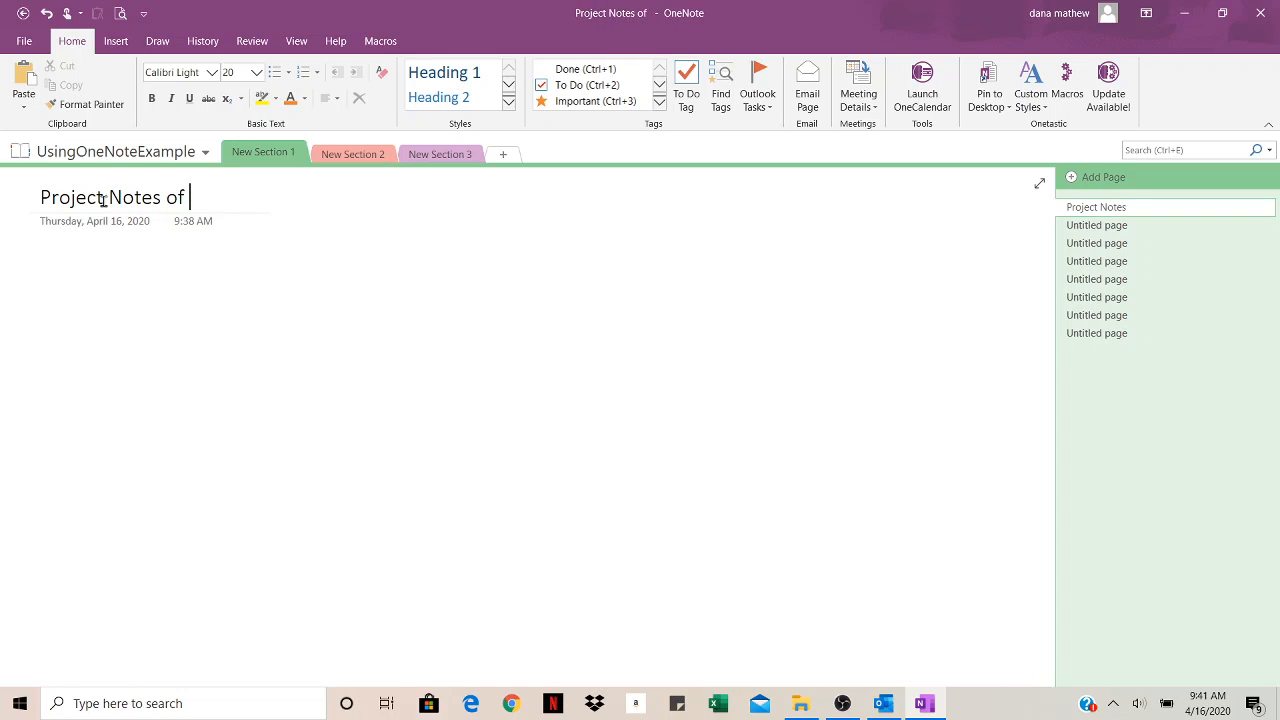
{"action": "key", "text": "BackSpace"}
{"action": "key", "text": "BackSpace"}
{"action": "type", "text": "on "}
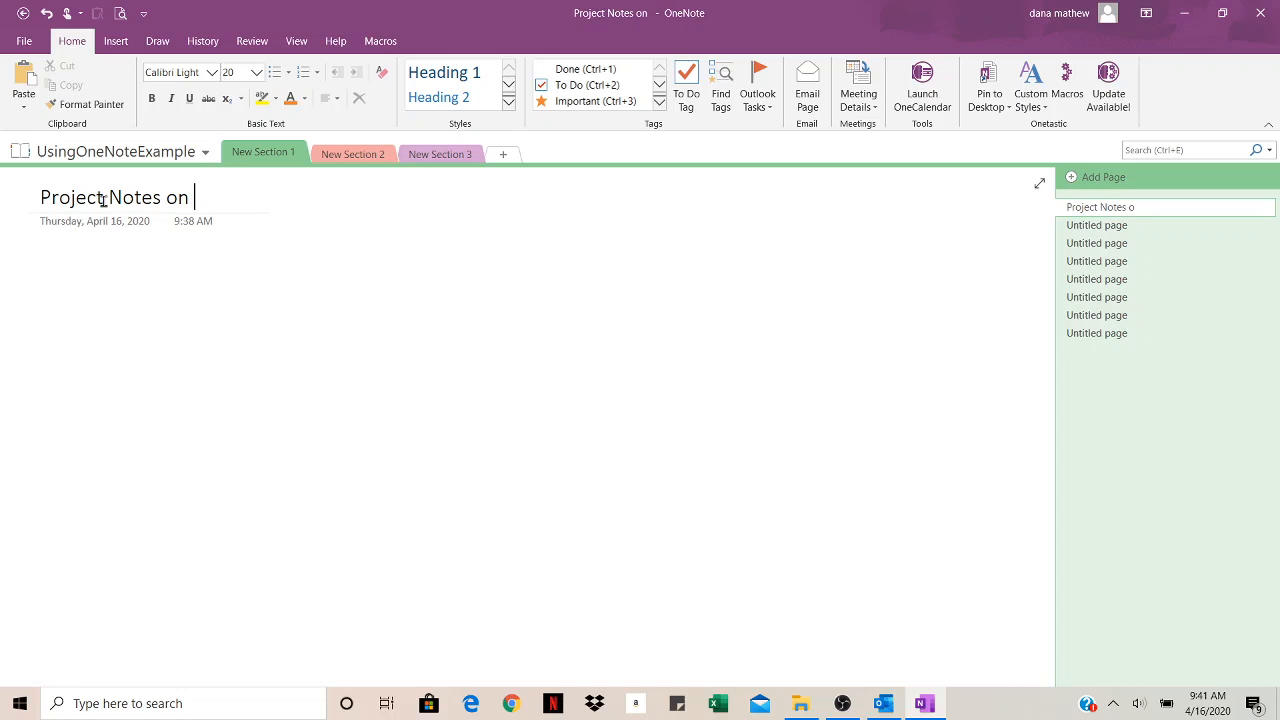
{"action": "type", "text": "4-1"}
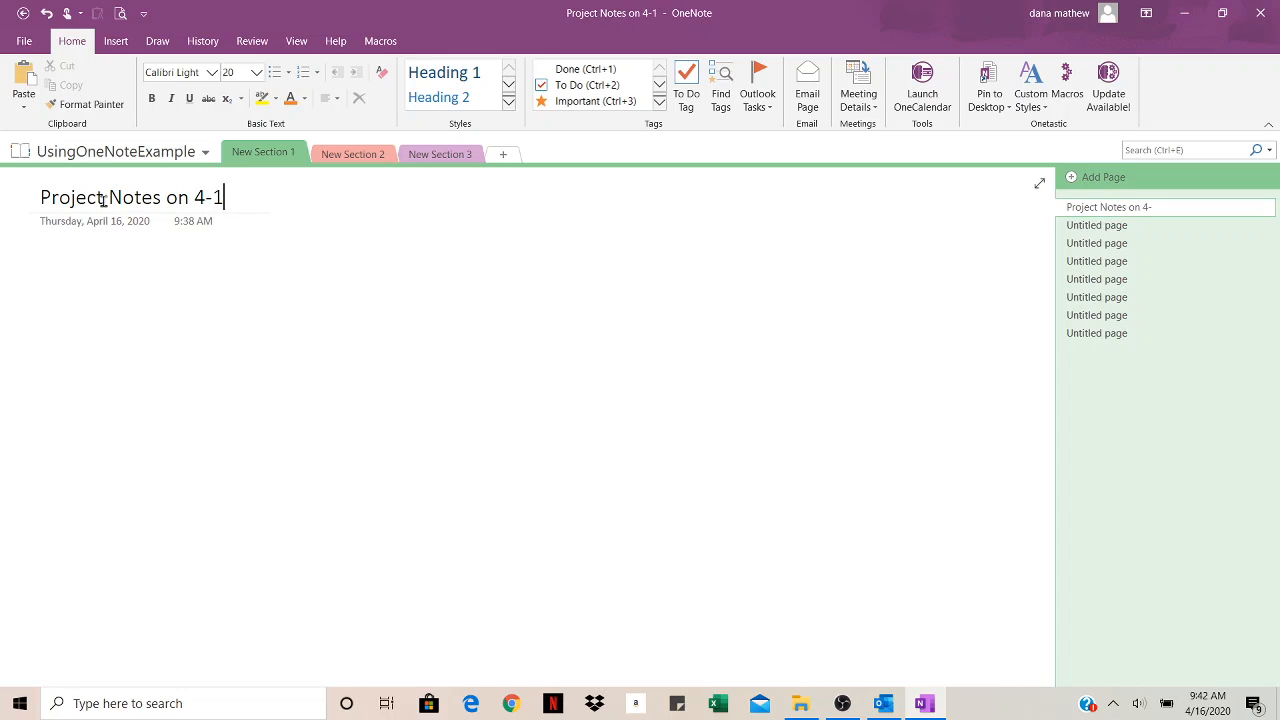
{"action": "type", "text": "6-20"}
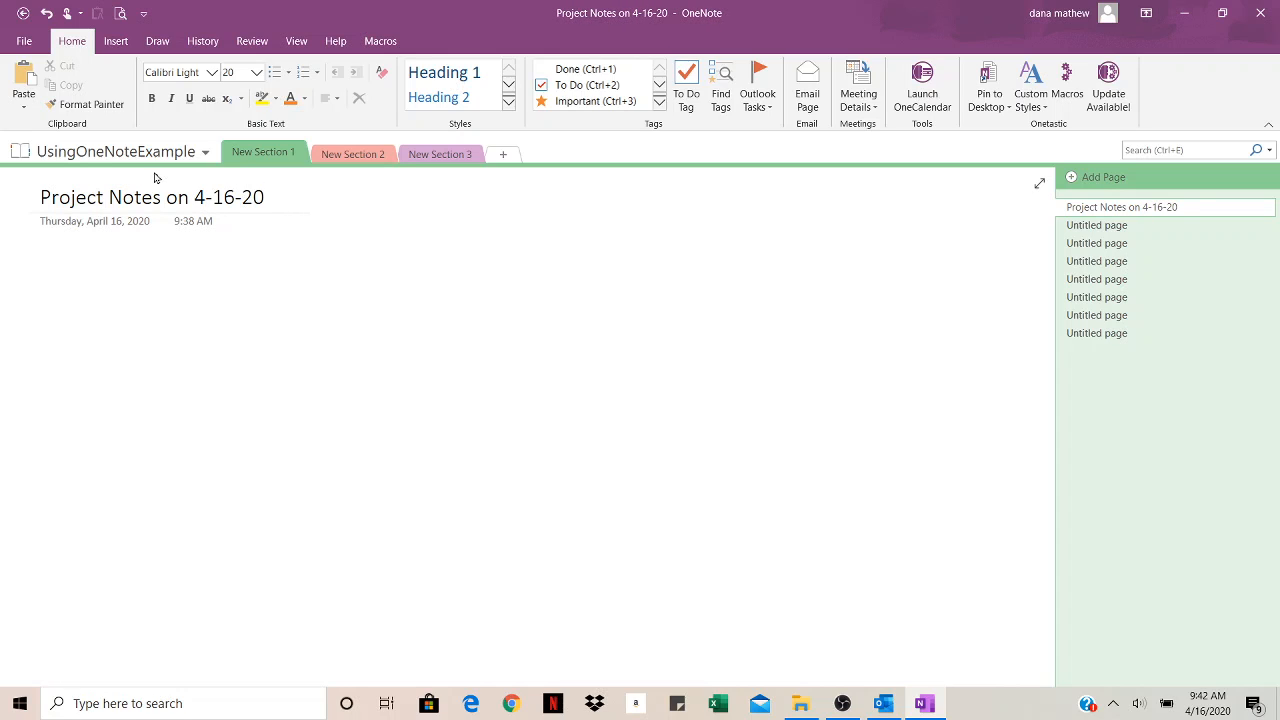
Step: Rename New Section 1 to 'Project 1' and New Section 2 to 'Project', then reopen Project 1
{"action": "double_click", "coordinate": [241, 159]}
{"action": "type", "text": "Project"}
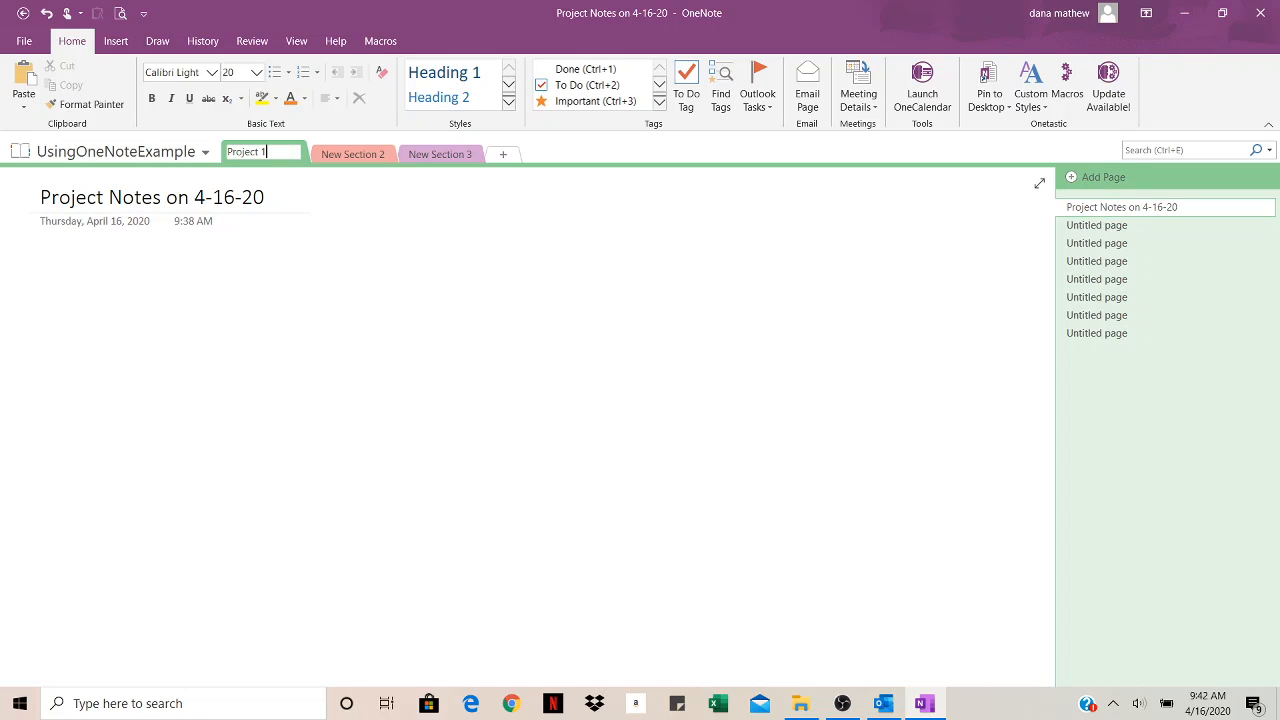
{"action": "left_click", "coordinate": [335, 155]}
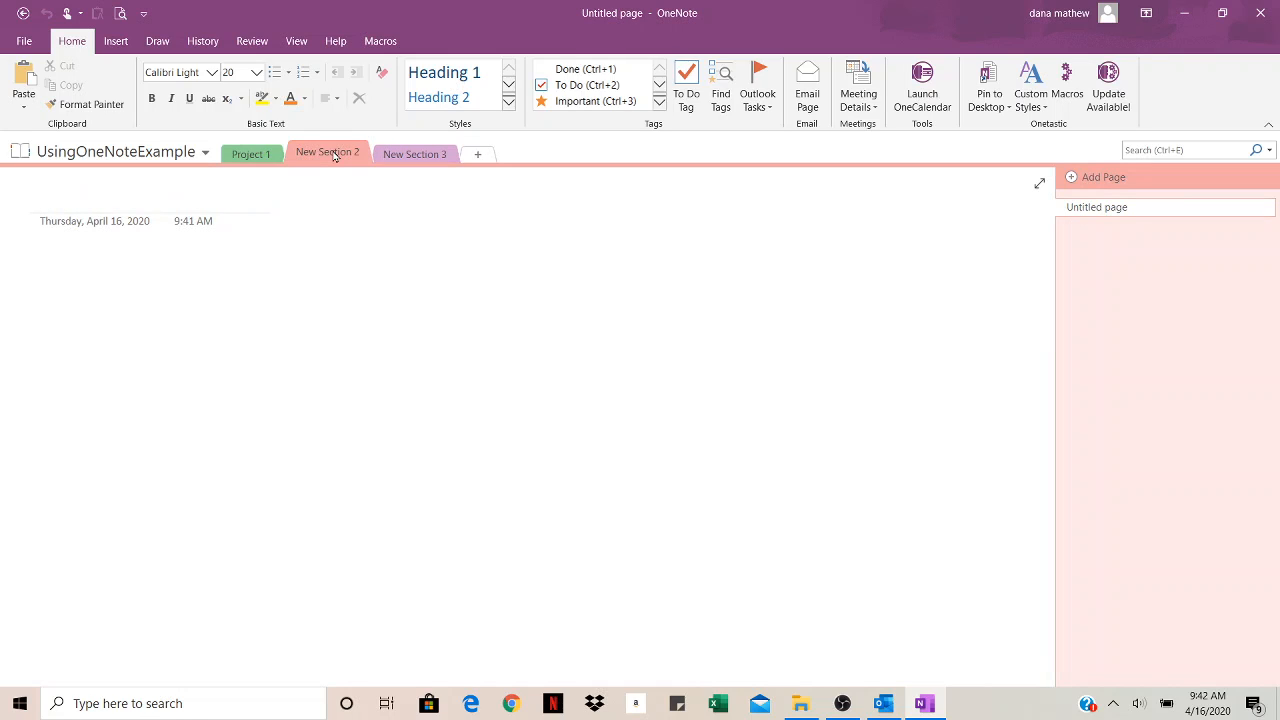
{"action": "double_click", "coordinate": [335, 155]}
{"action": "type", "text": "Proje"}
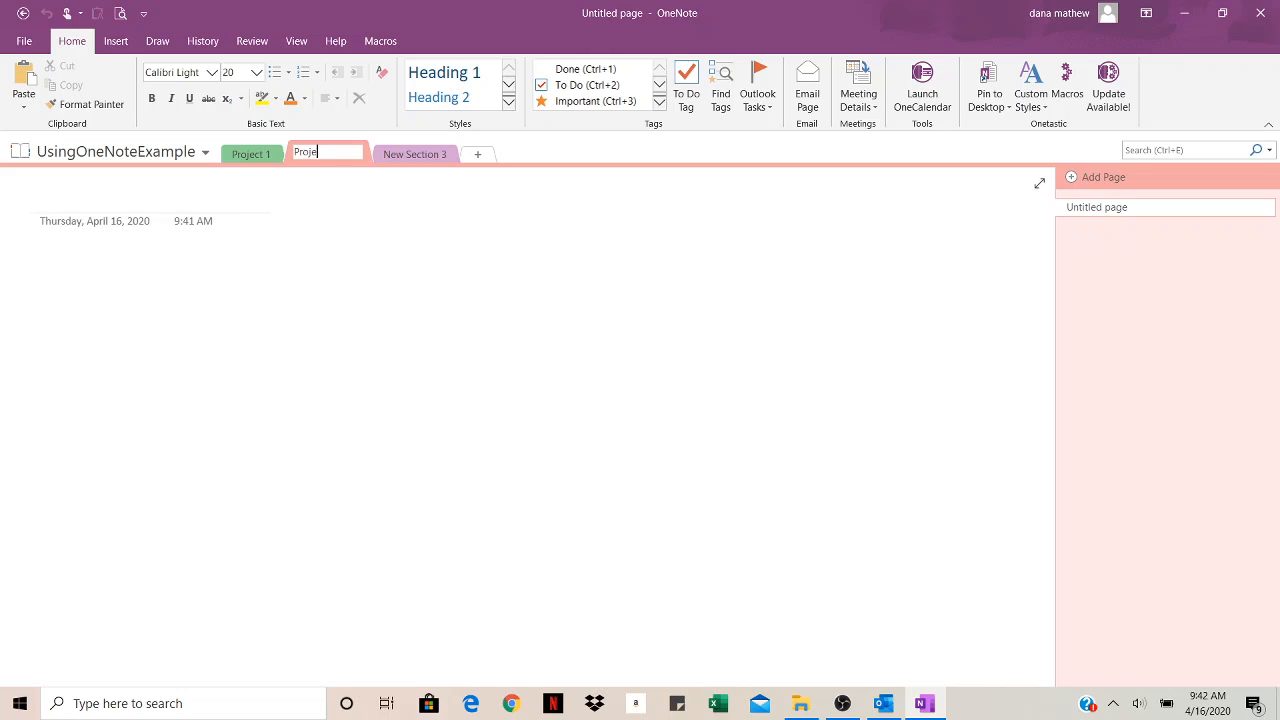
{"action": "type", "text": "ct"}
{"action": "left_click", "coordinate": [259, 162]}
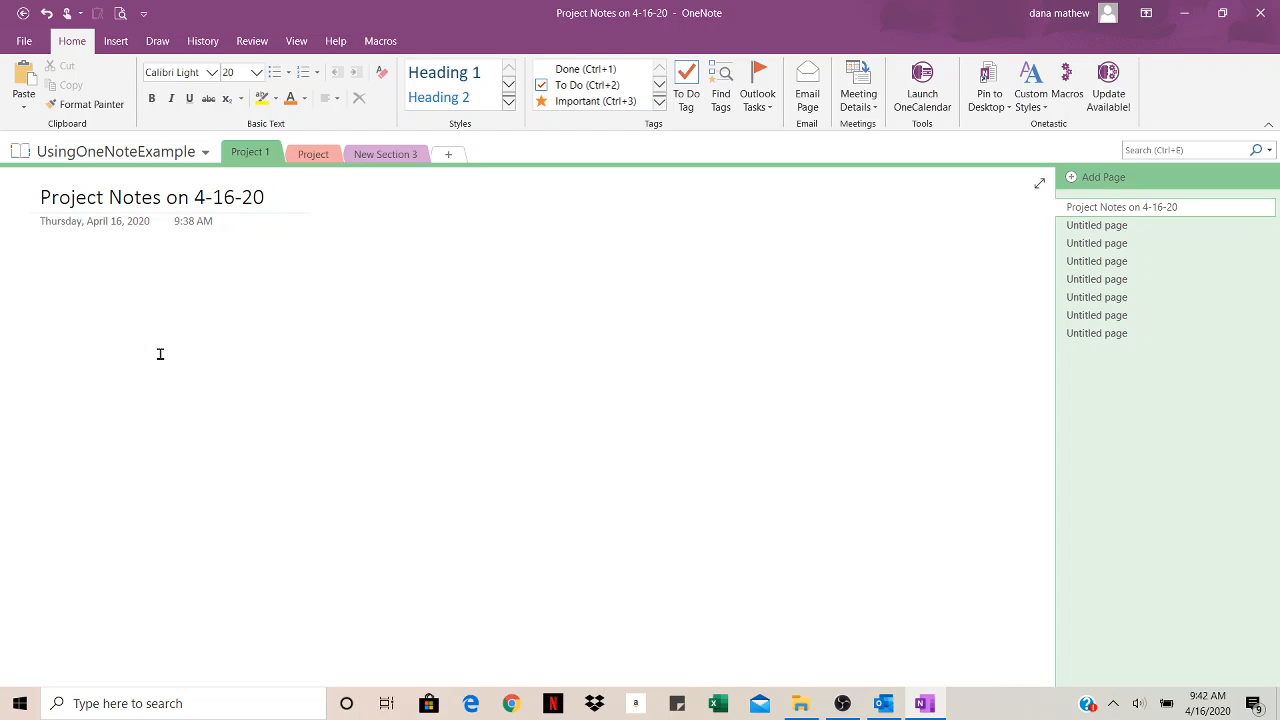
Step: Type 'This is note' in the page body and 'This is a note' as a separate note
{"action": "key", "text": "Return"}
{"action": "type", "text": "This is note"}
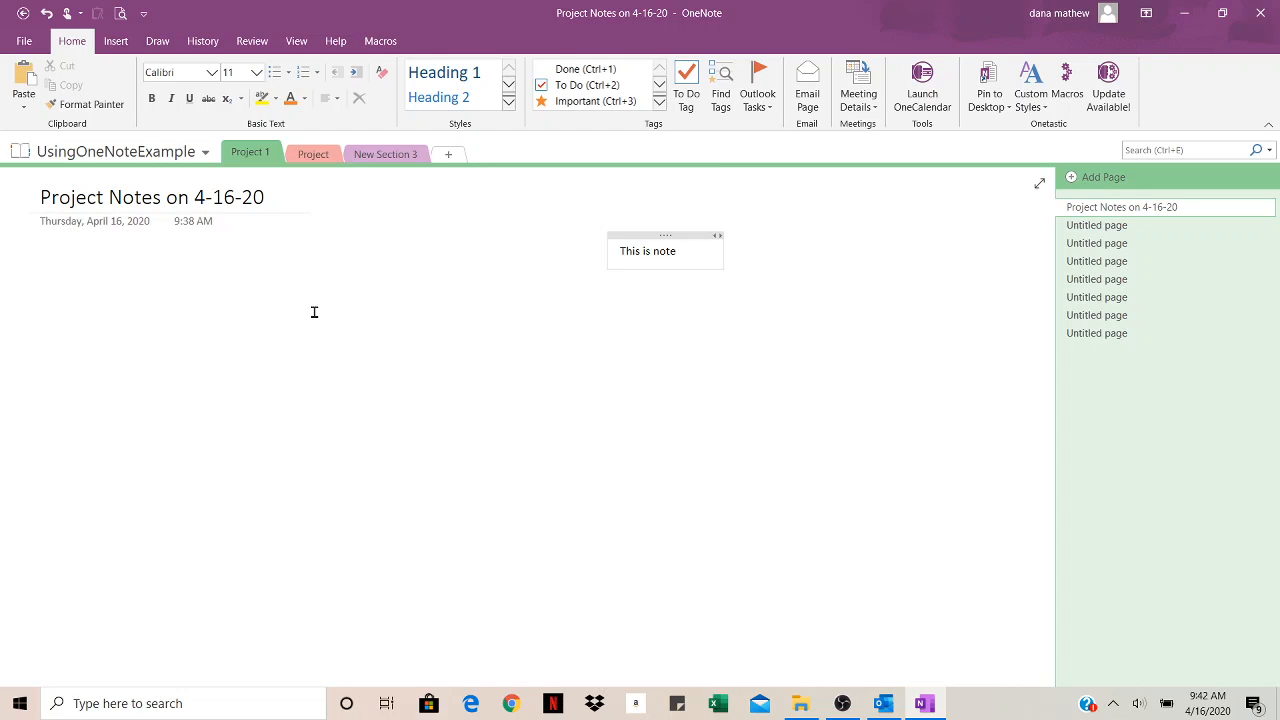
{"action": "left_click", "coordinate": [315, 373]}
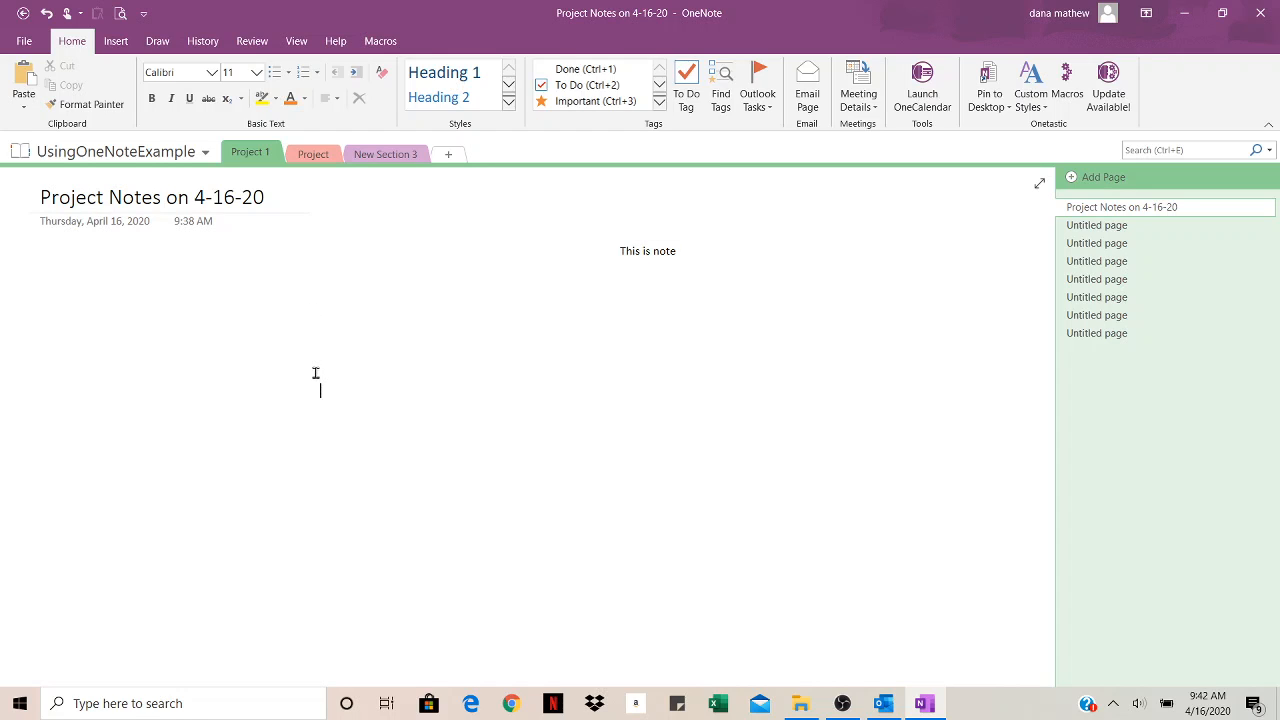
{"action": "type", "text": "This is a note"}
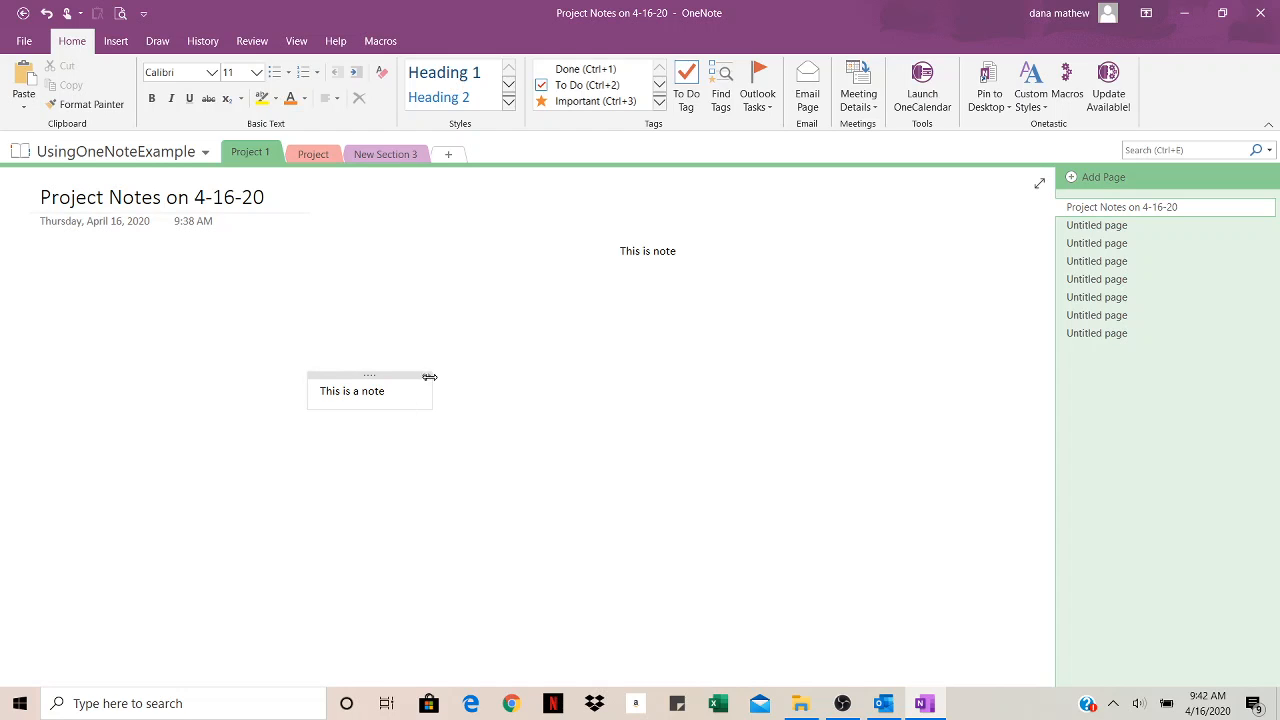
Step: Widen the 'This is a note' container and move it lower down the page
{"action": "left_click_drag", "start_coordinate": [430, 376], "coordinate": [822, 377]}
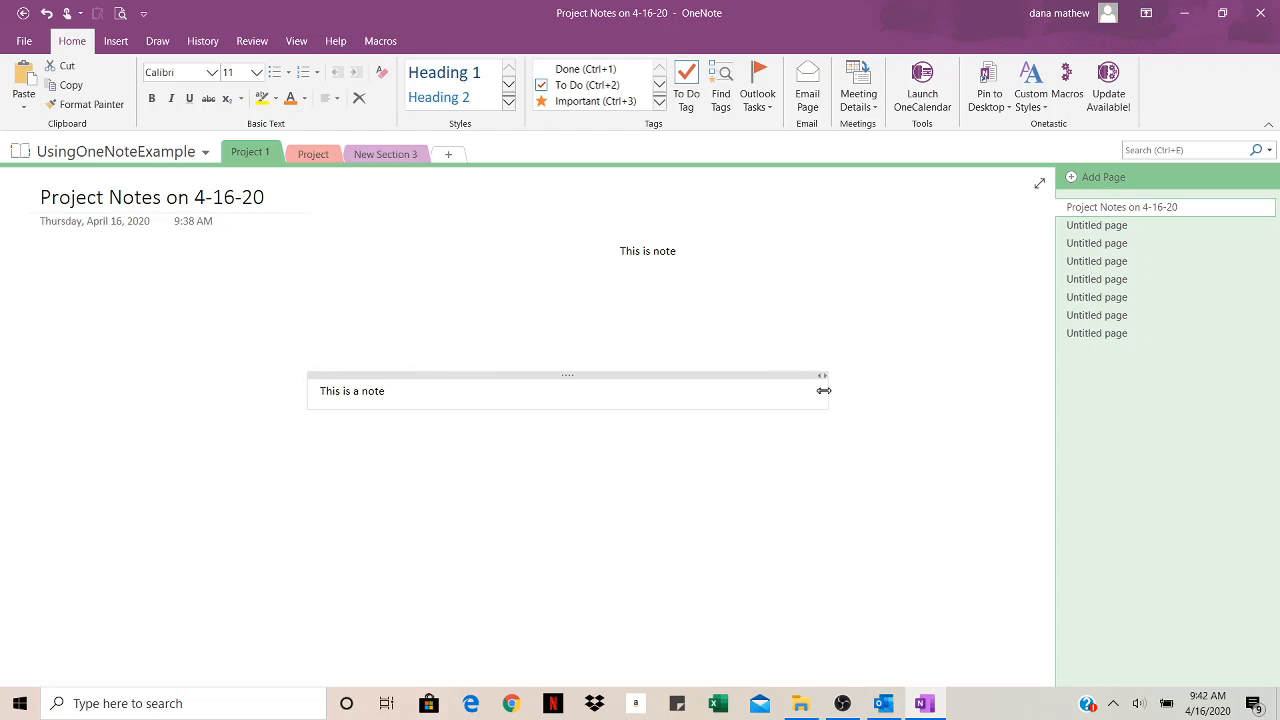
{"action": "left_click_drag", "start_coordinate": [561, 373], "coordinate": [595, 562]}
{"action": "left_click", "coordinate": [317, 319]}
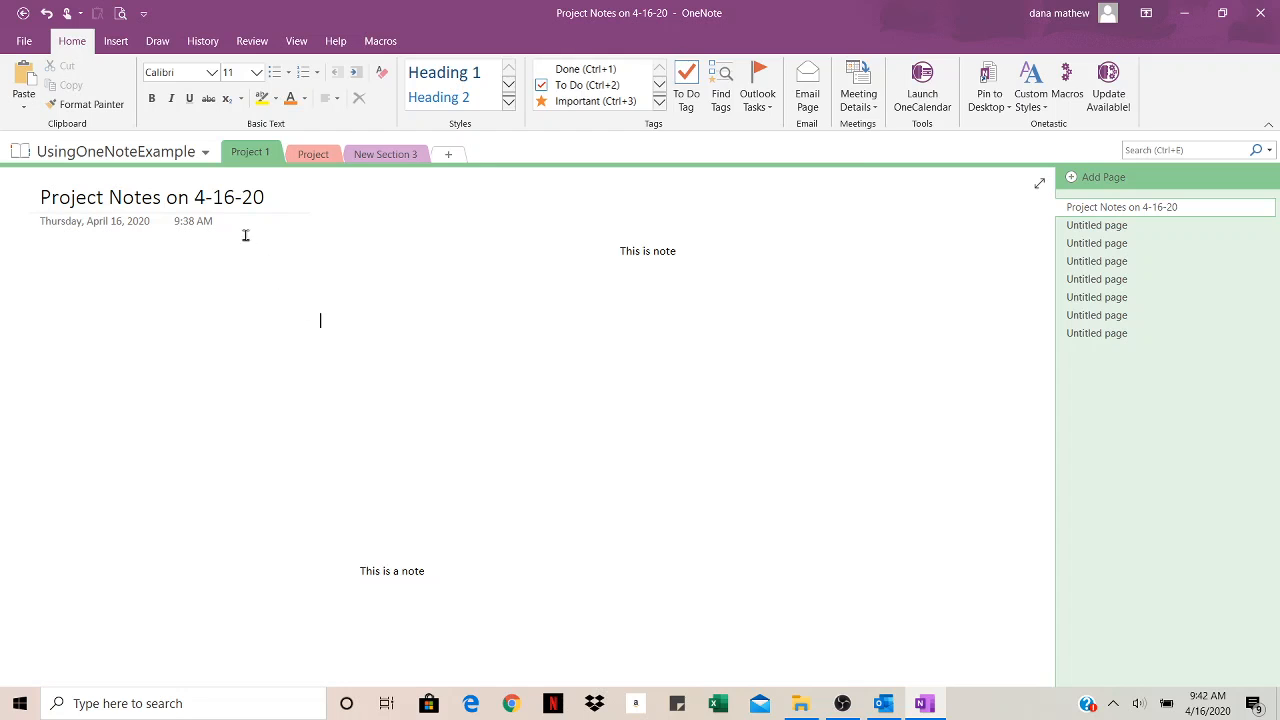
{"action": "left_click", "coordinate": [112, 41]}
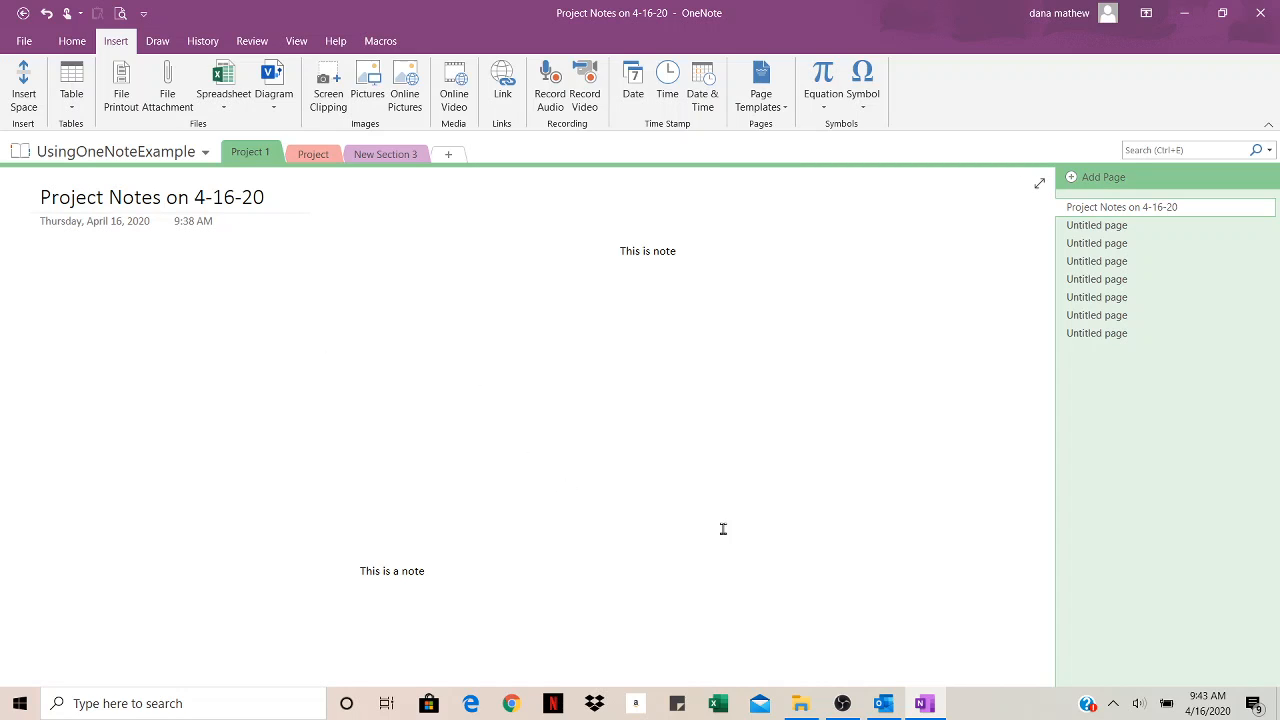
Step: Type five placeholder lines (skldjks, sldkfjsd, fhksjdhfkjsdf, sdfhkjsdhfksd, fhskjdf) into a note near the bottom
{"action": "left_click", "coordinate": [526, 651]}
{"action": "type", "text": "skldjks"}
{"action": "key", "text": "Return"}
{"action": "type", "text": "sldkfjsd"}
{"action": "key", "text": "Return"}
{"action": "type", "text": "fhksjdhfkjsdf"}
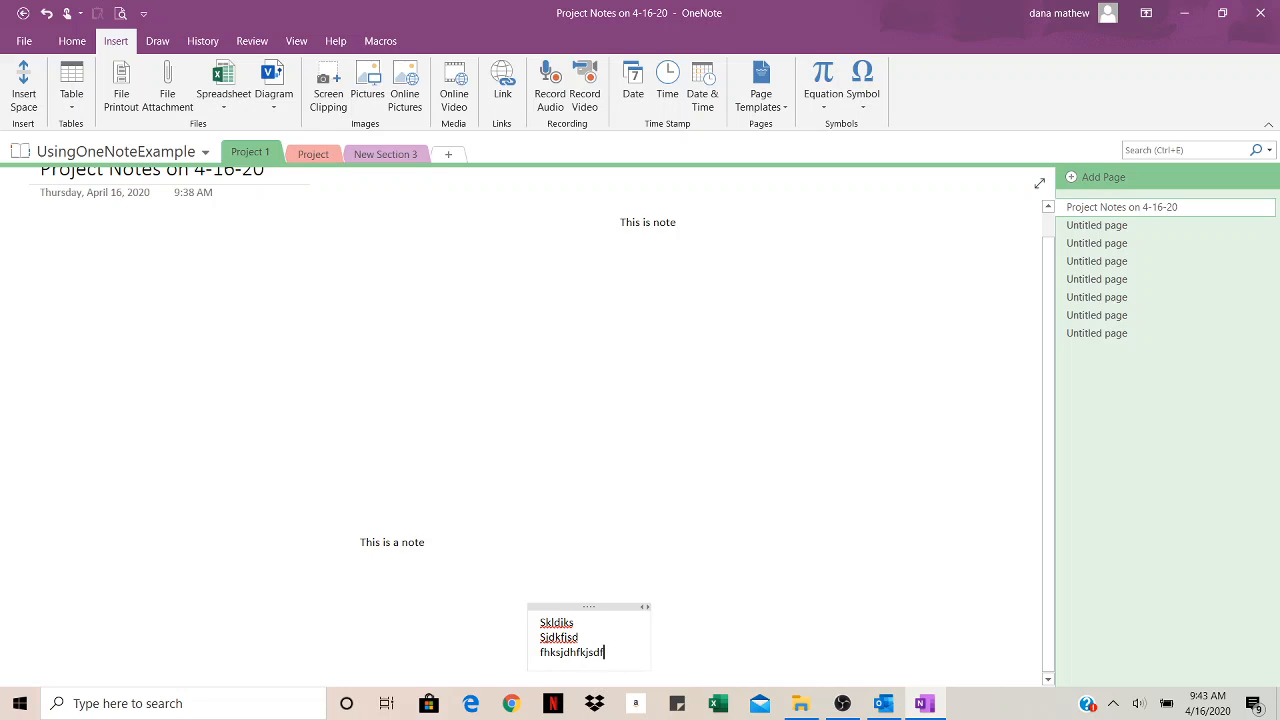
{"action": "key", "text": "Return"}
{"action": "type", "text": "sdfhkjsdhfksd"}
{"action": "key", "text": "Return"}
{"action": "type", "text": "fhskjdf"}
{"action": "key", "text": "Return"}
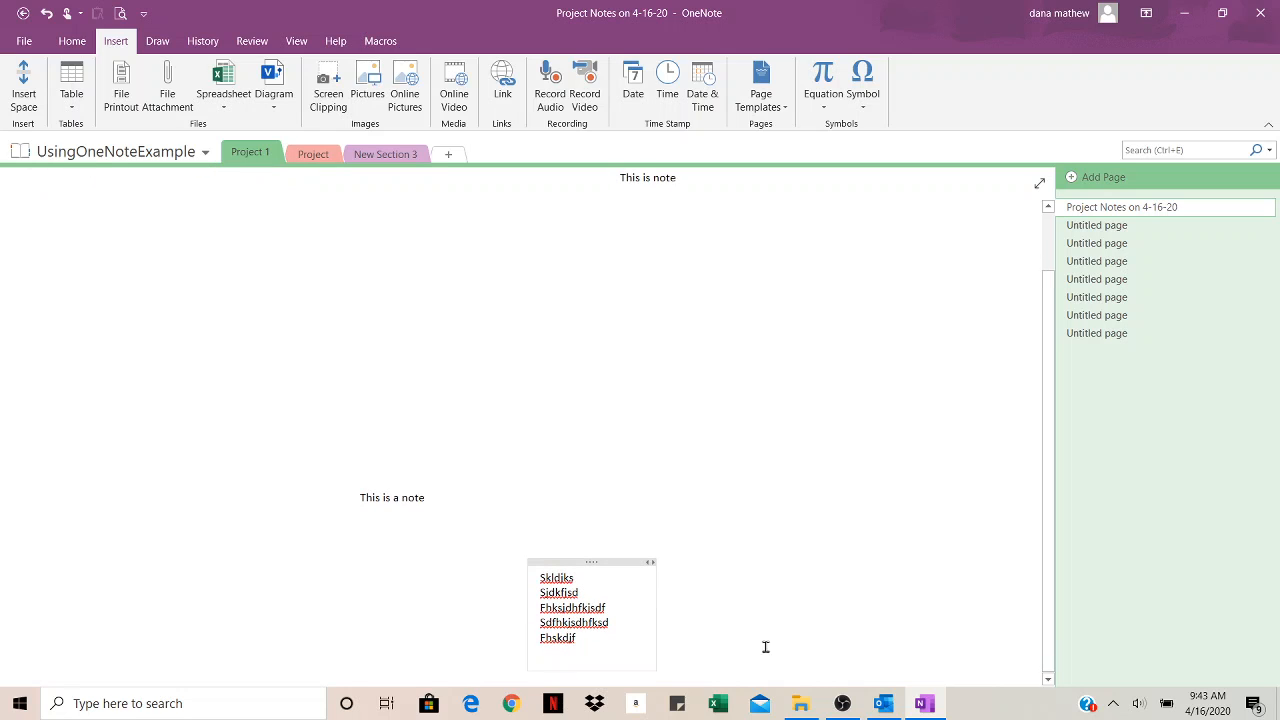
{"action": "scroll", "coordinate": [704, 545], "scroll_direction": "up", "scroll_amount": 1}
{"action": "scroll", "coordinate": [703, 545], "scroll_direction": "up", "scroll_amount": 1}
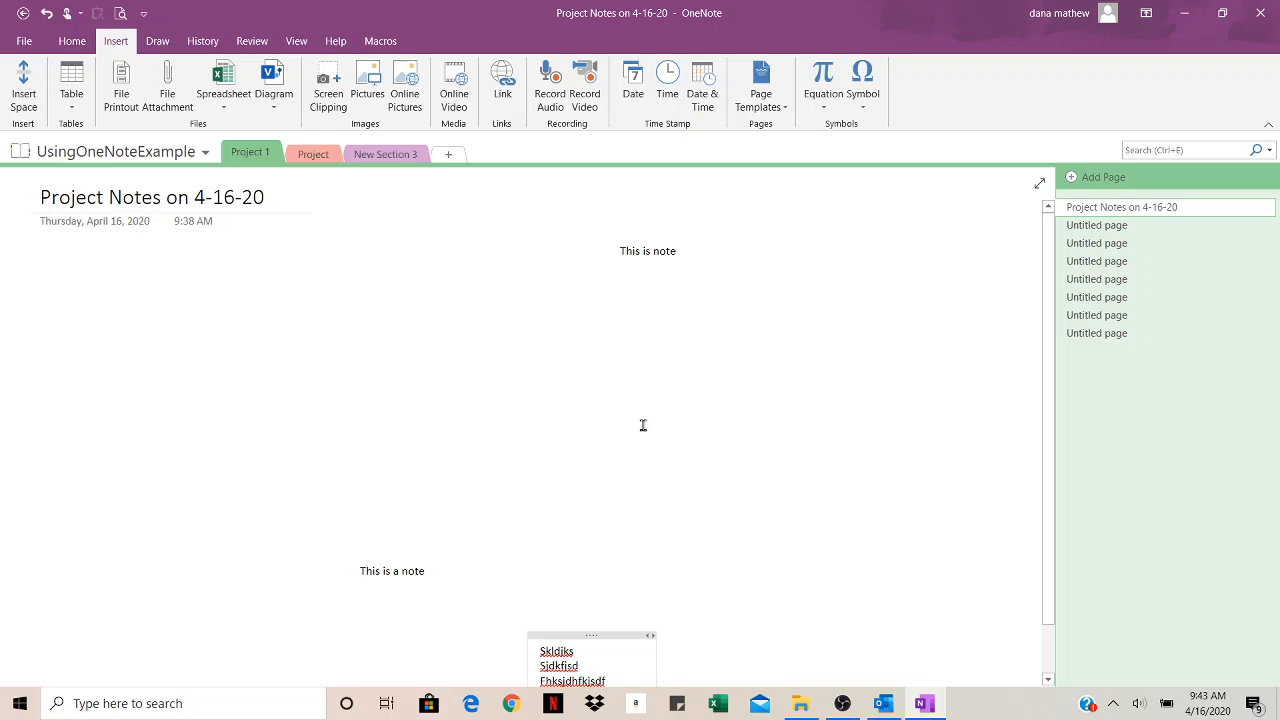
Step: With the black pen, handwrite a two-word name and circle 'This is note'
{"action": "left_click", "coordinate": [162, 44]}
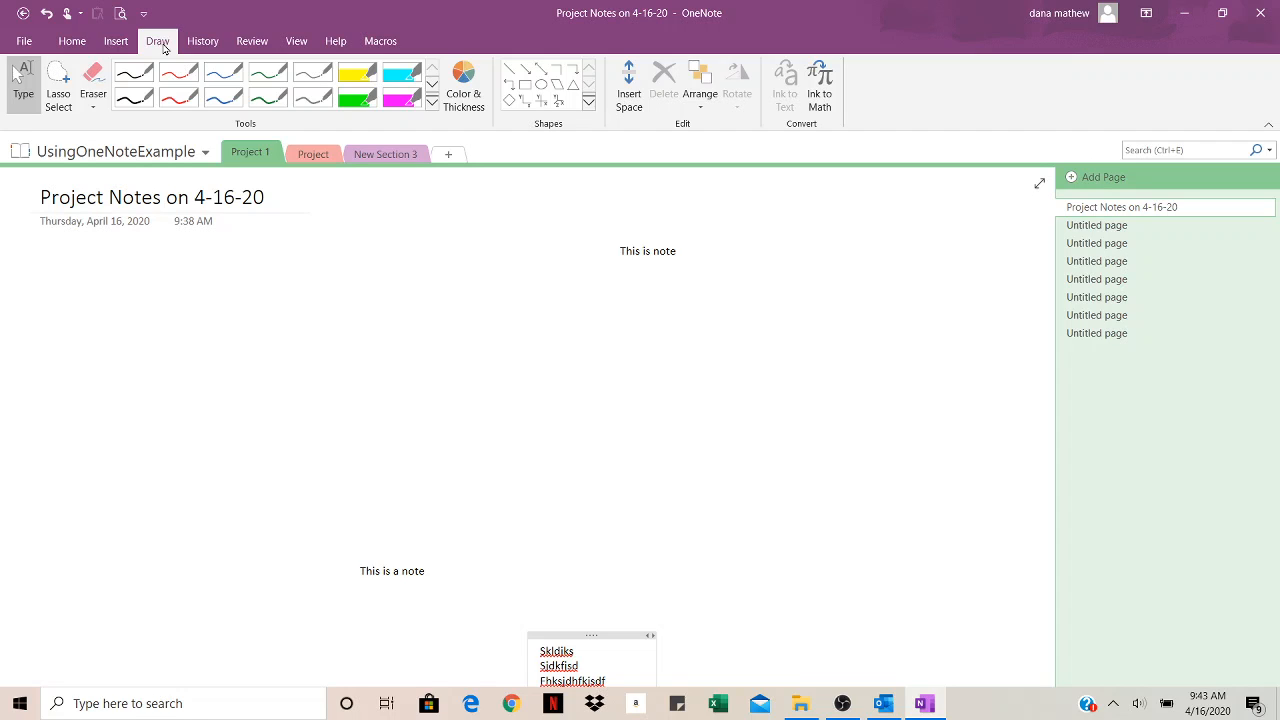
{"action": "left_click", "coordinate": [136, 98]}
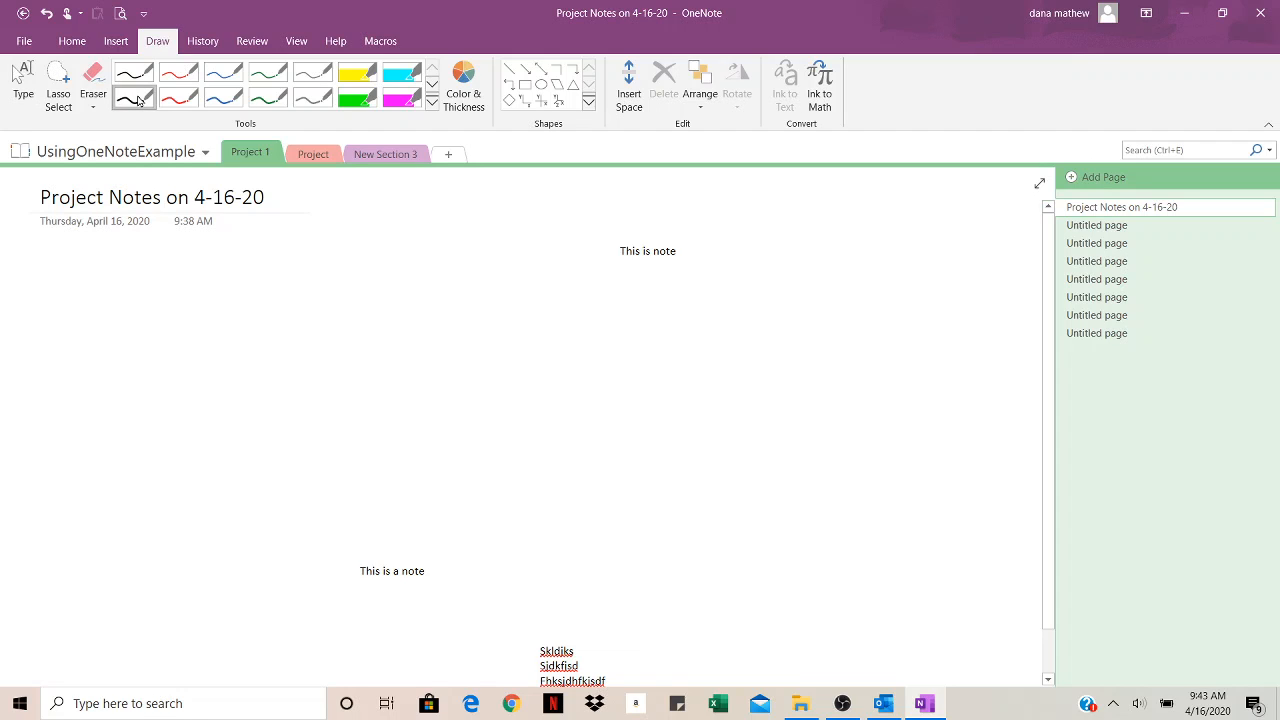
{"action": "mouse_move", "coordinate": [464, 356]}
{"action": "left_mouse_down"}
{"action": "mouse_move", "coordinate": [460, 428]}
{"action": "mouse_move", "coordinate": [482, 306]}
{"action": "mouse_move", "coordinate": [488, 422]}
{"action": "mouse_move", "coordinate": [572, 378]}
{"action": "mouse_move", "coordinate": [646, 370]}
{"action": "mouse_move", "coordinate": [666, 408]}
{"action": "mouse_move", "coordinate": [750, 368]}
{"action": "left_mouse_up"}
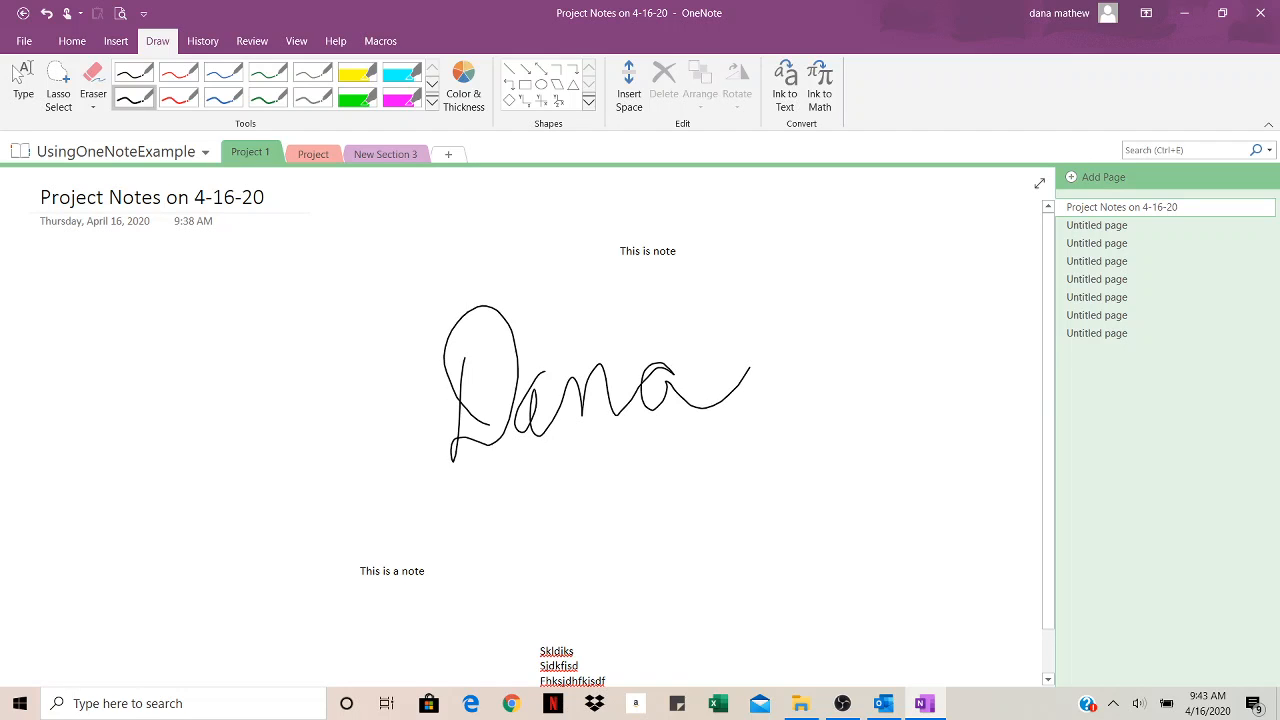
{"action": "mouse_move", "coordinate": [588, 480]}
{"action": "left_mouse_down"}
{"action": "mouse_move", "coordinate": [655, 497]}
{"action": "mouse_move", "coordinate": [688, 548]}
{"action": "left_mouse_up"}
{"action": "left_click_drag", "start_coordinate": [712, 478], "coordinate": [734, 506]}
{"action": "left_click_drag", "start_coordinate": [748, 418], "coordinate": [764, 496]}
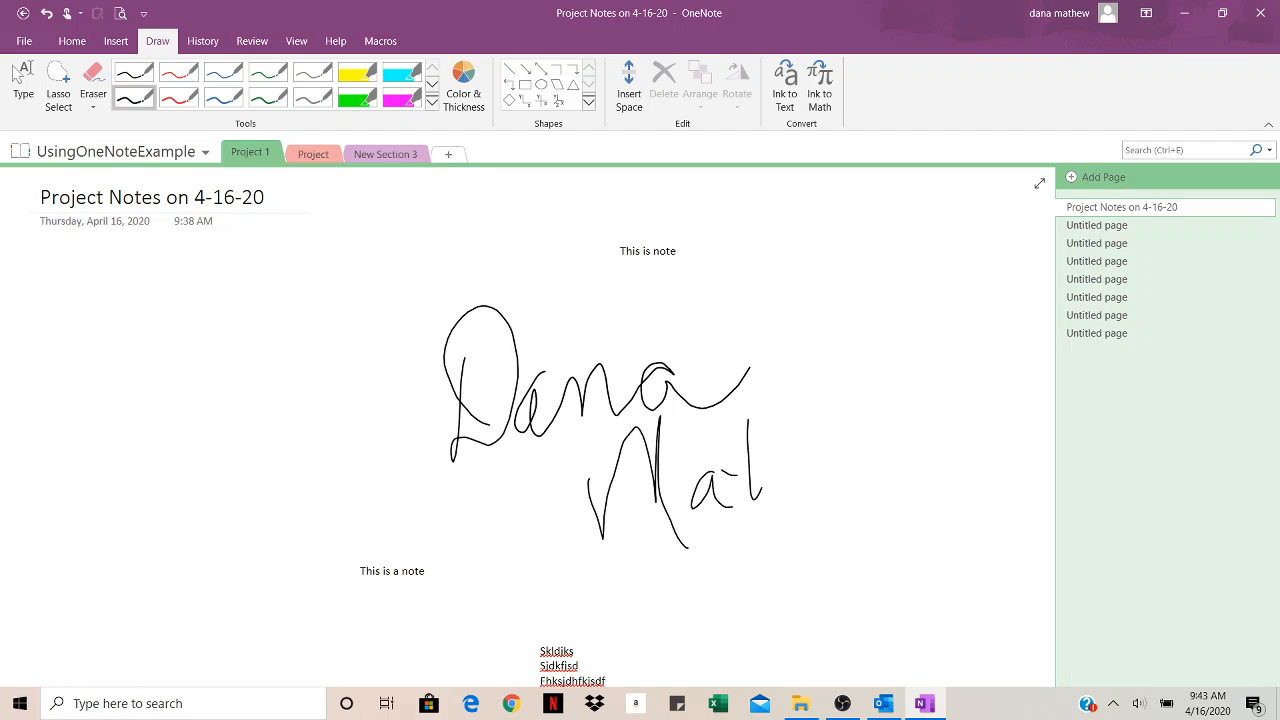
{"action": "mouse_move", "coordinate": [766, 380]}
{"action": "left_mouse_down"}
{"action": "mouse_move", "coordinate": [780, 452]}
{"action": "mouse_move", "coordinate": [830, 478]}
{"action": "mouse_move", "coordinate": [893, 458]}
{"action": "mouse_move", "coordinate": [916, 396]}
{"action": "left_mouse_up"}
{"action": "left_click_drag", "start_coordinate": [680, 206], "coordinate": [602, 240]}
Step: Draw an upward stroke with three lines beneath it on the left, then switch back to typing
{"action": "mouse_move", "coordinate": [142, 460]}
{"action": "left_mouse_down"}
{"action": "mouse_move", "coordinate": [176, 352]}
{"action": "mouse_move", "coordinate": [143, 296]}
{"action": "mouse_move", "coordinate": [214, 258]}
{"action": "left_mouse_up"}
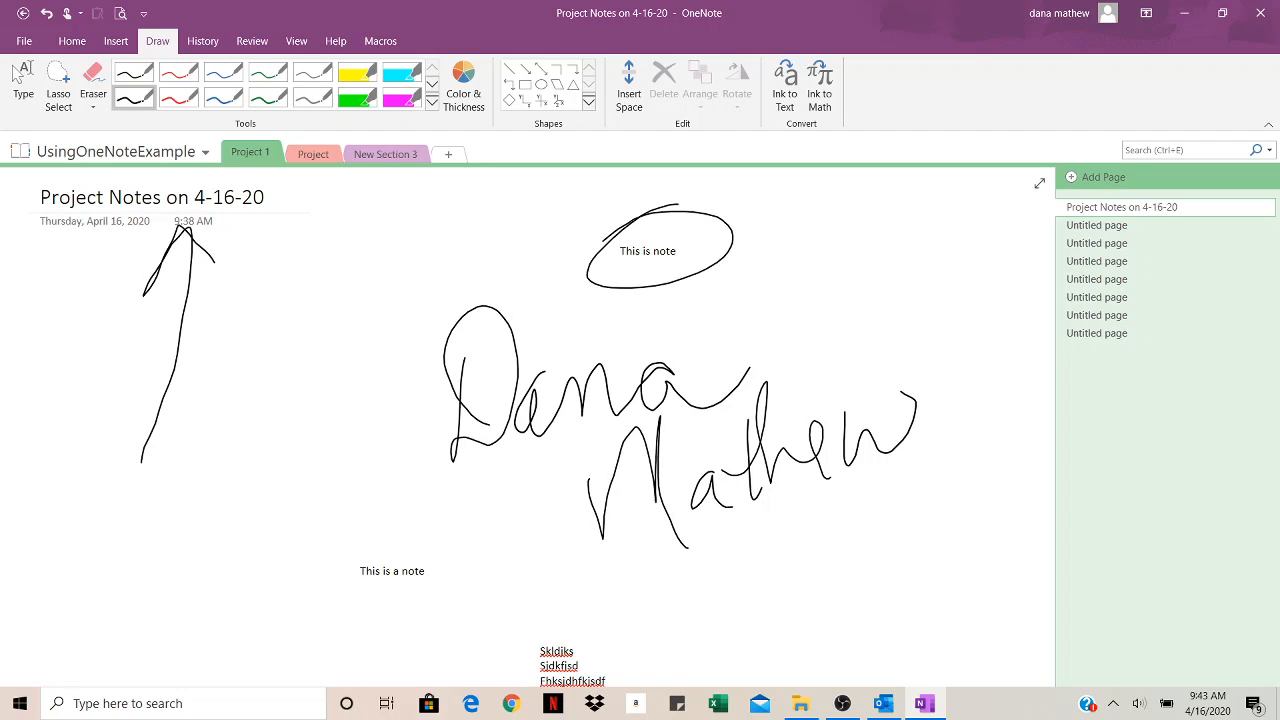
{"action": "left_click_drag", "start_coordinate": [82, 483], "coordinate": [256, 470]}
{"action": "left_click_drag", "start_coordinate": [103, 547], "coordinate": [255, 516]}
{"action": "left_click_drag", "start_coordinate": [118, 596], "coordinate": [234, 558]}
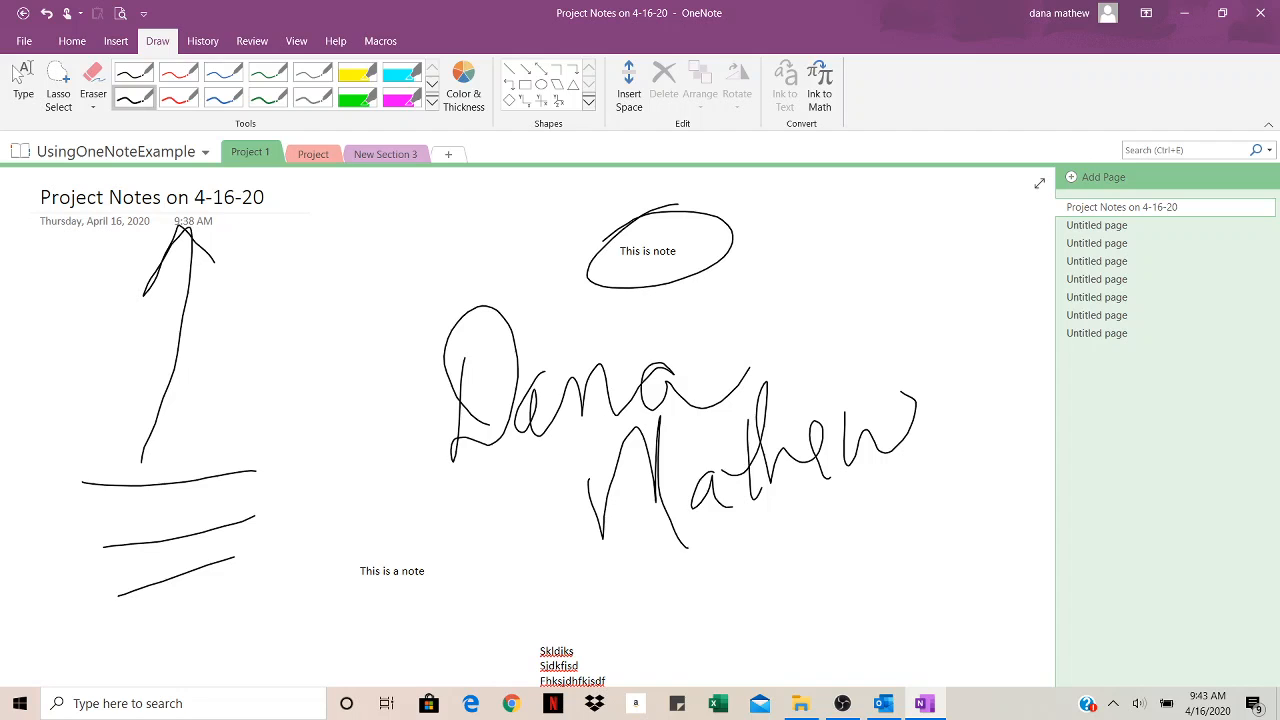
{"action": "left_click", "coordinate": [20, 78]}
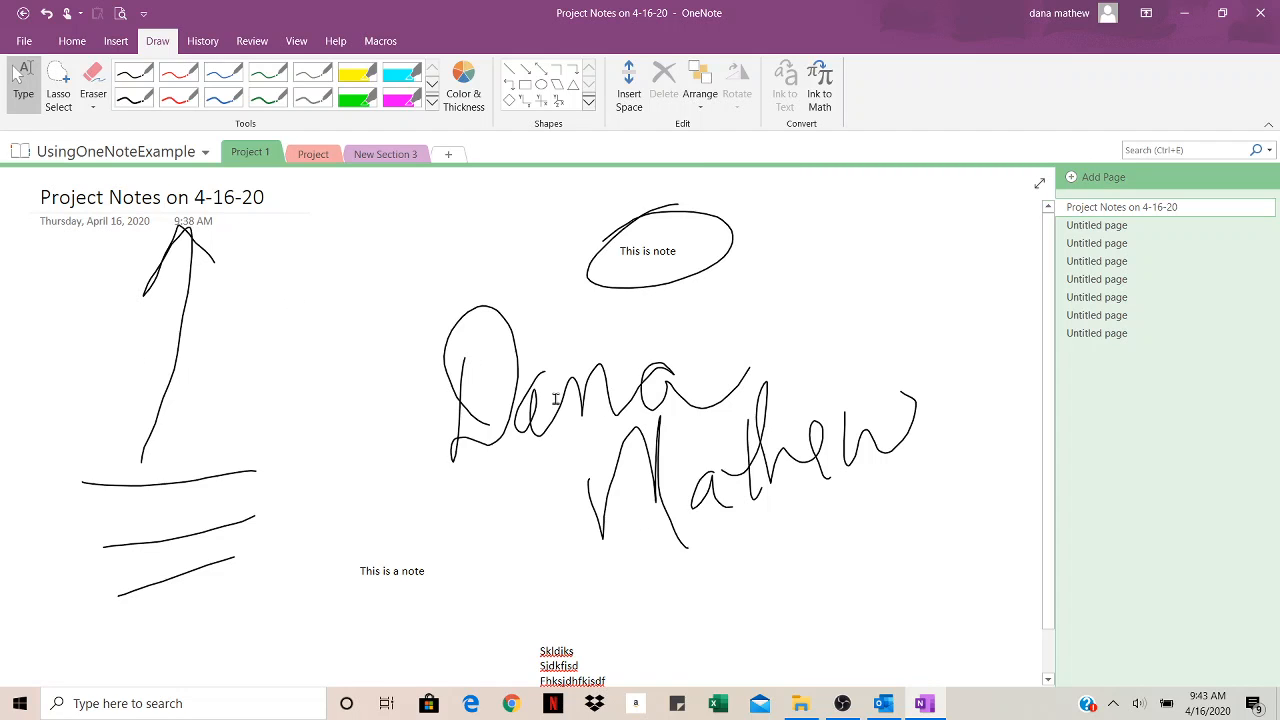
Step: Send the Project Notes on 4-16-20 page to a new Outlook email with Email Page
{"action": "left_click", "coordinate": [66, 44]}
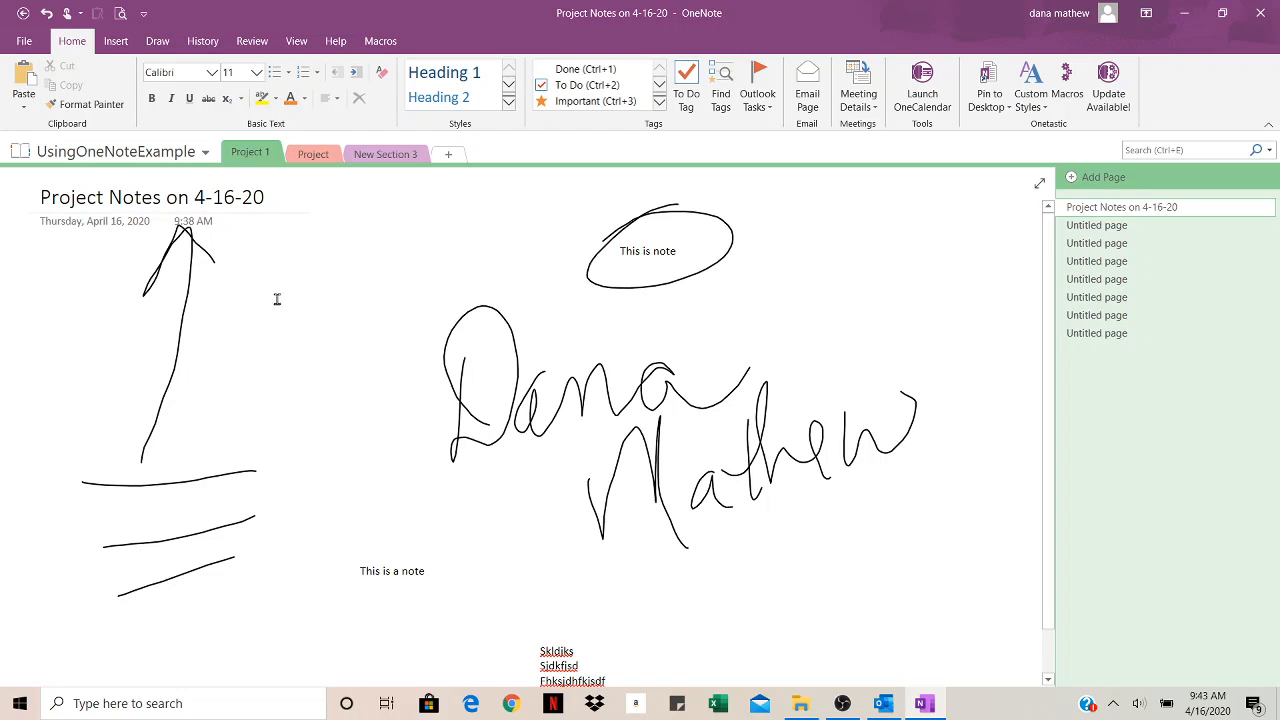
{"action": "left_click", "coordinate": [808, 108]}
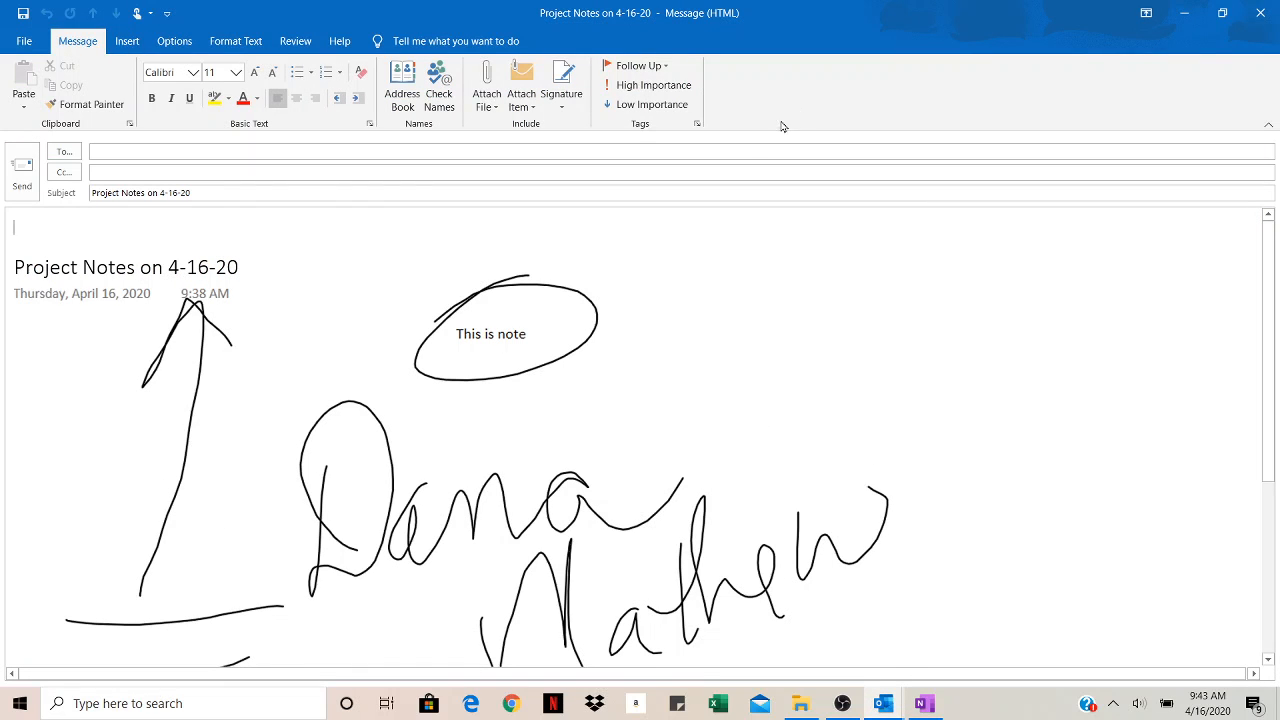
Step: Look over the email draft's body, then minimize the message window
{"action": "scroll", "coordinate": [689, 277], "scroll_direction": "down", "scroll_amount": 5}
{"action": "scroll", "coordinate": [754, 431], "scroll_direction": "up", "scroll_amount": 5}
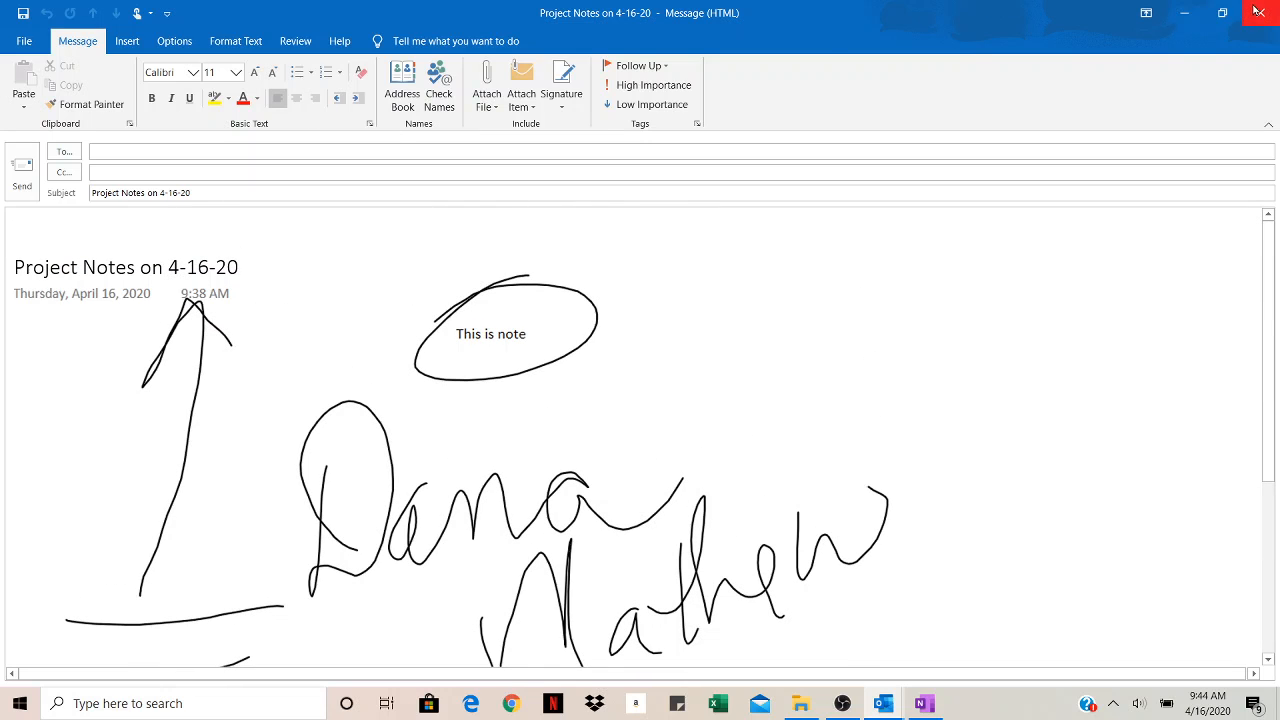
{"action": "left_click", "coordinate": [1186, 14]}
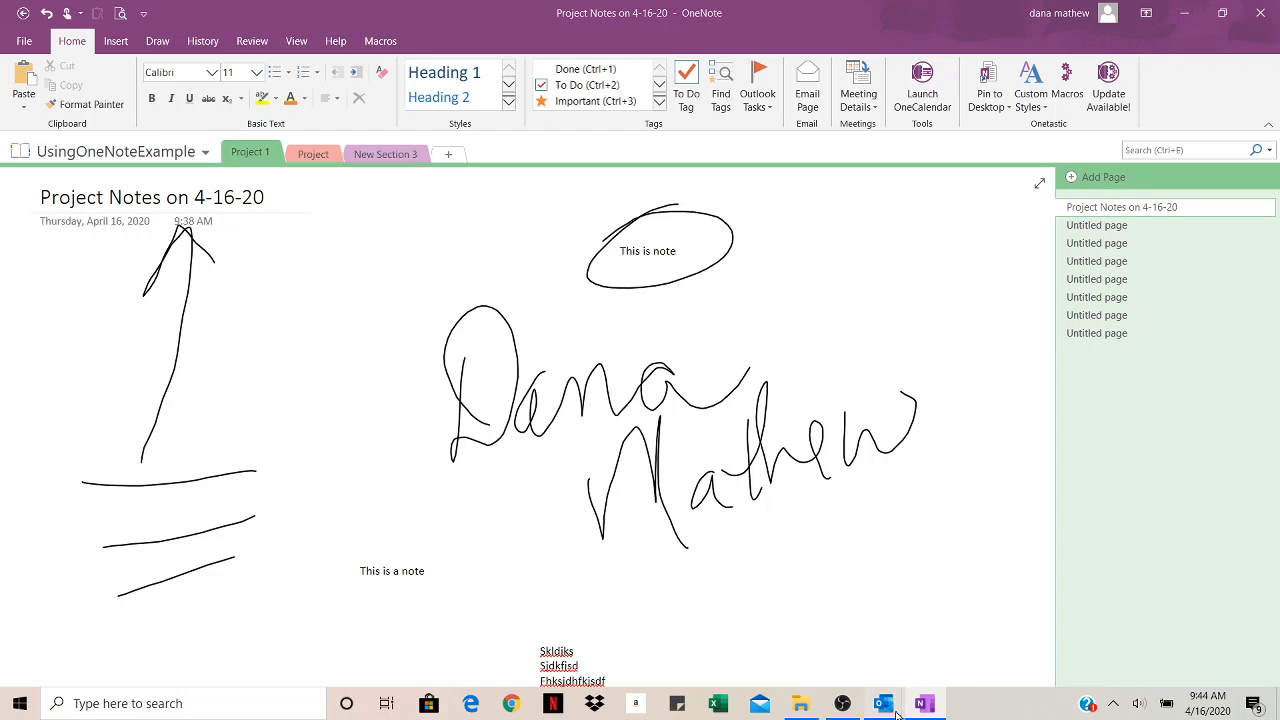
Step: Open the Zoom Call w ABC Client appointment from the Outlook calendar
{"action": "mouse_move", "coordinate": [895, 690]}
{"action": "left_click", "coordinate": [872, 662]}
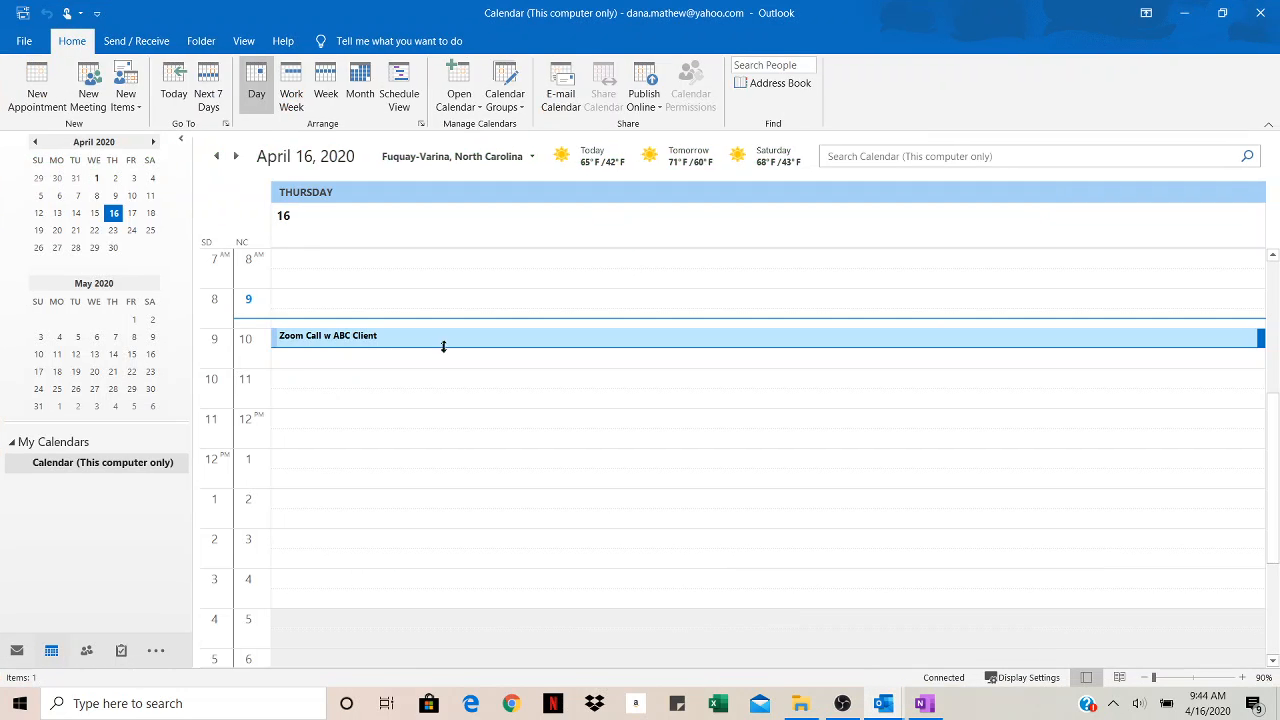
{"action": "mouse_move", "coordinate": [320, 345]}
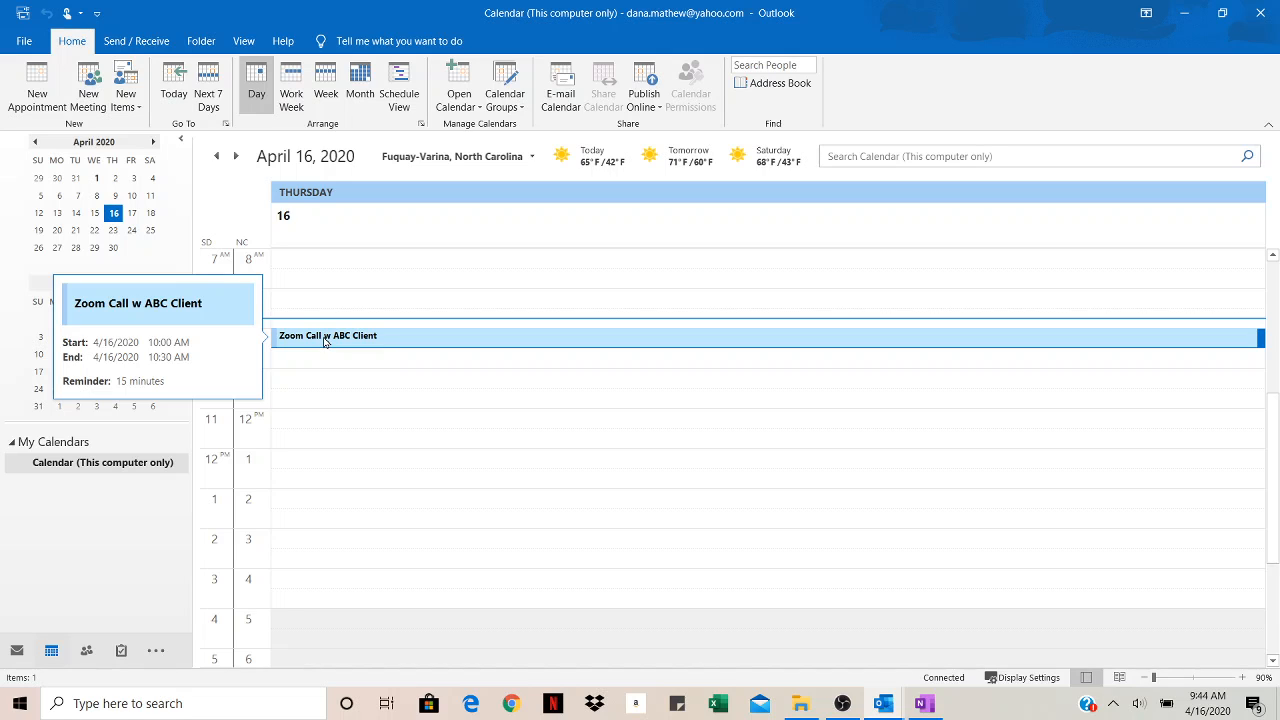
{"action": "double_click", "coordinate": [323, 338]}
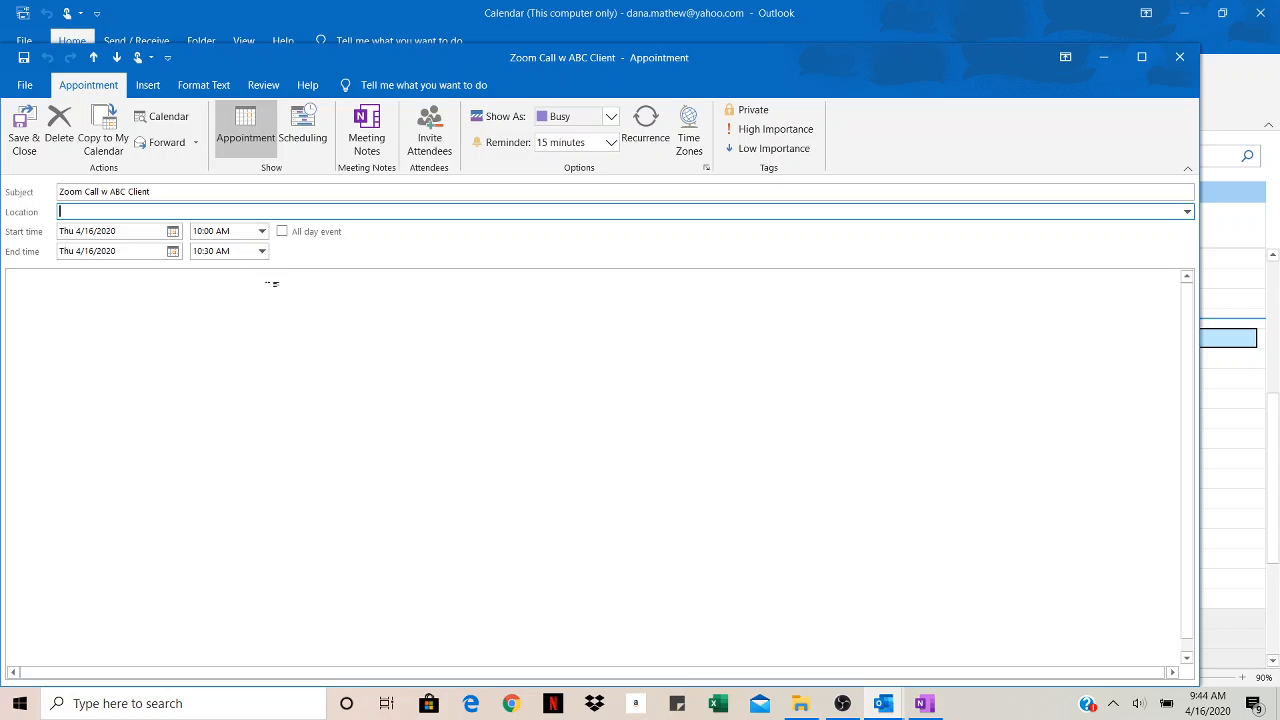
Step: Take private meeting notes for it in UsingOneNoteExample's New Section 3
{"action": "left_click", "coordinate": [367, 140]}
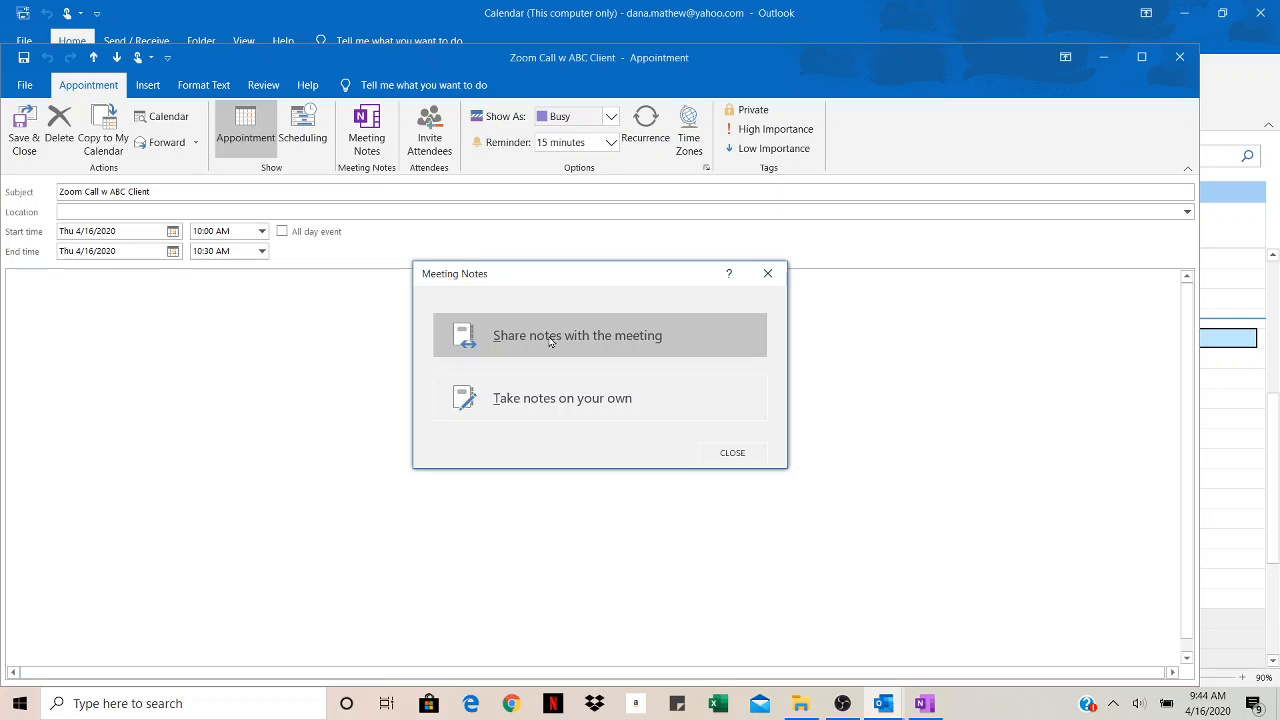
{"action": "left_click", "coordinate": [563, 400]}
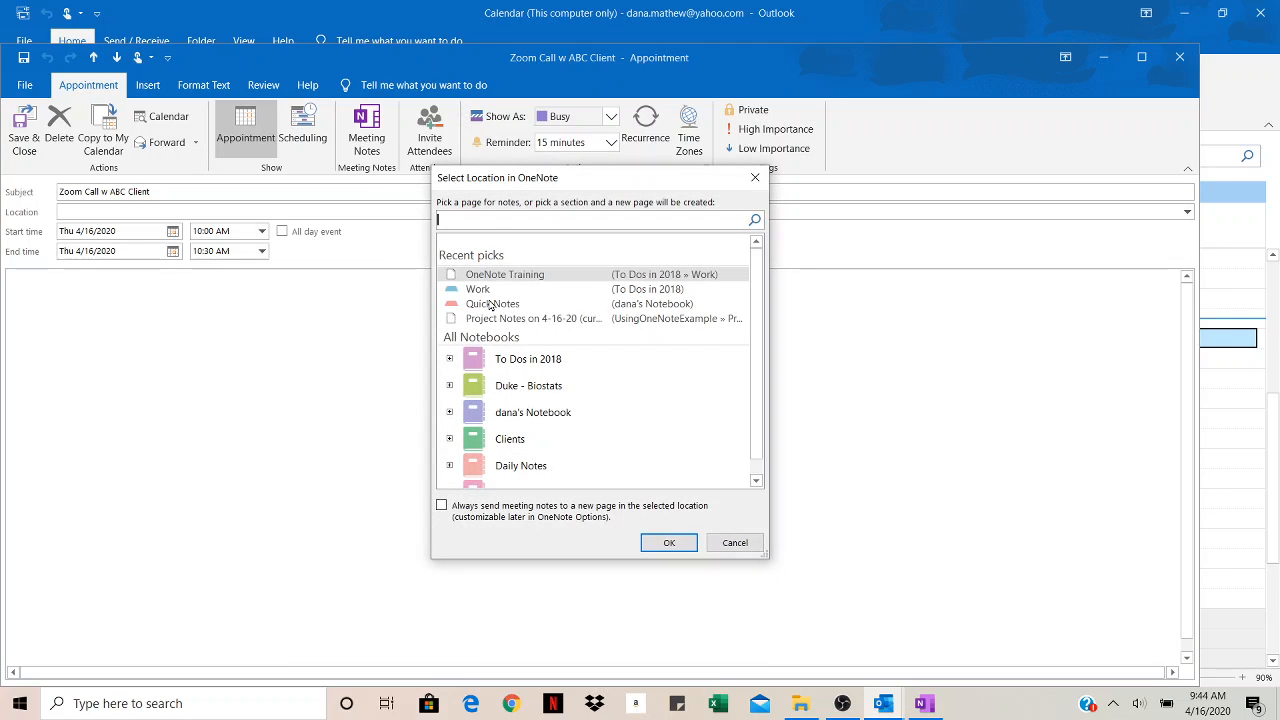
{"action": "scroll", "coordinate": [600, 405], "scroll_direction": "down", "scroll_amount": 1}
{"action": "left_click", "coordinate": [557, 477]}
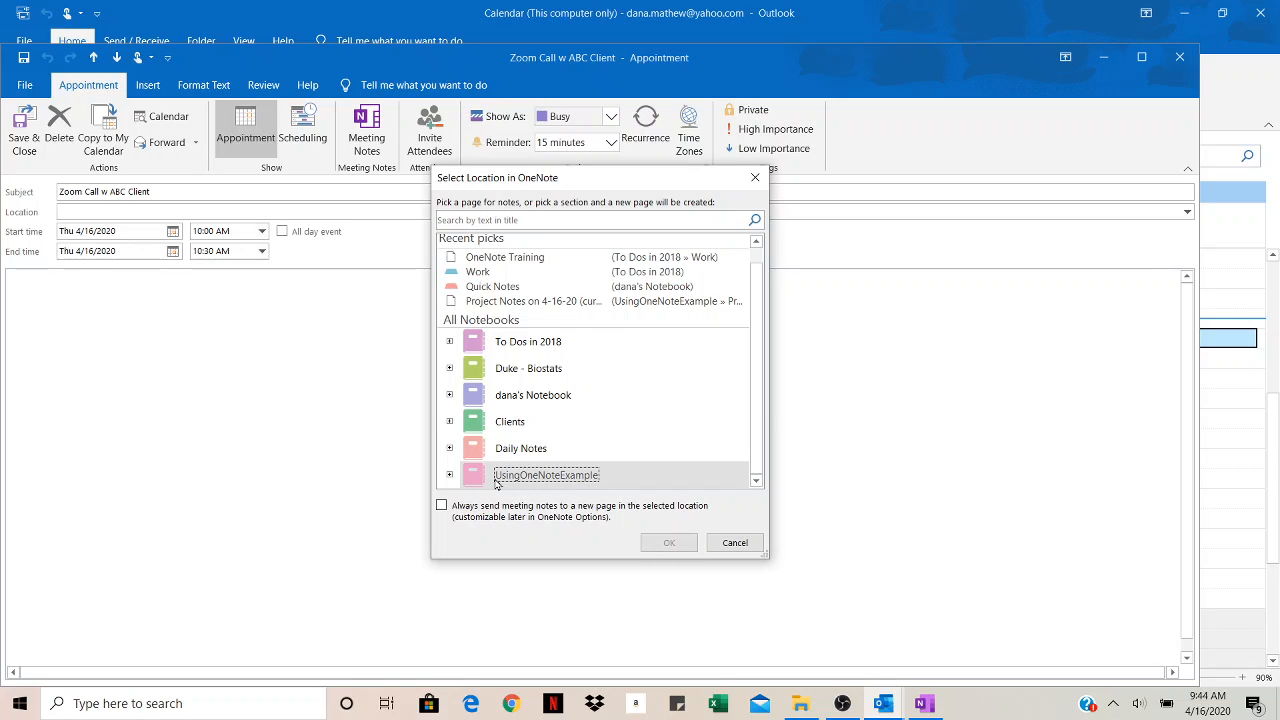
{"action": "left_click", "coordinate": [450, 475]}
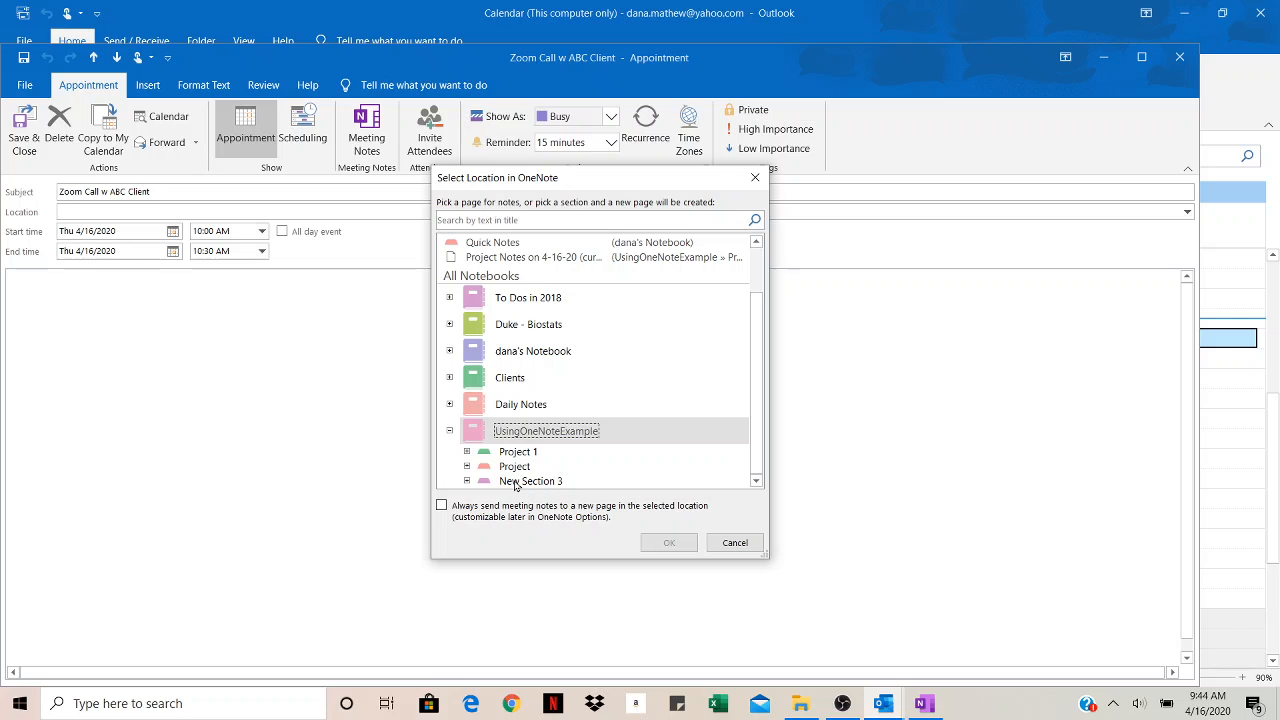
{"action": "left_click", "coordinate": [525, 488]}
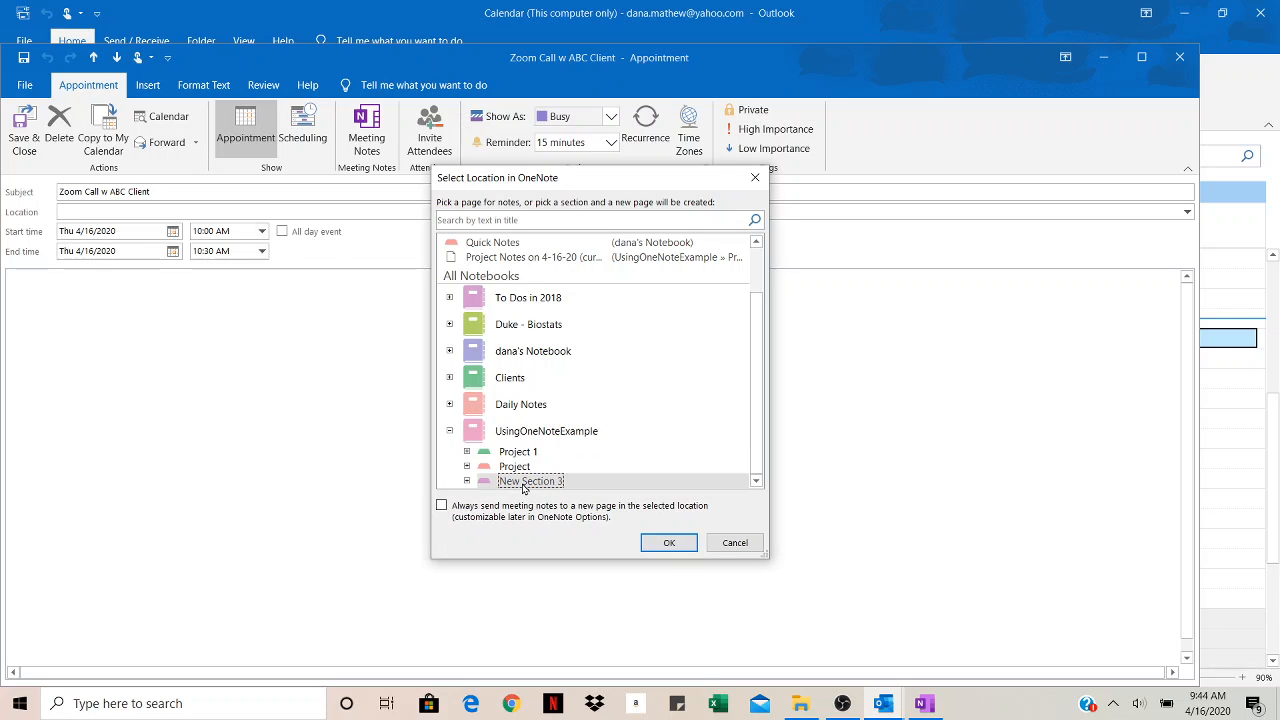
{"action": "left_click", "coordinate": [662, 544]}
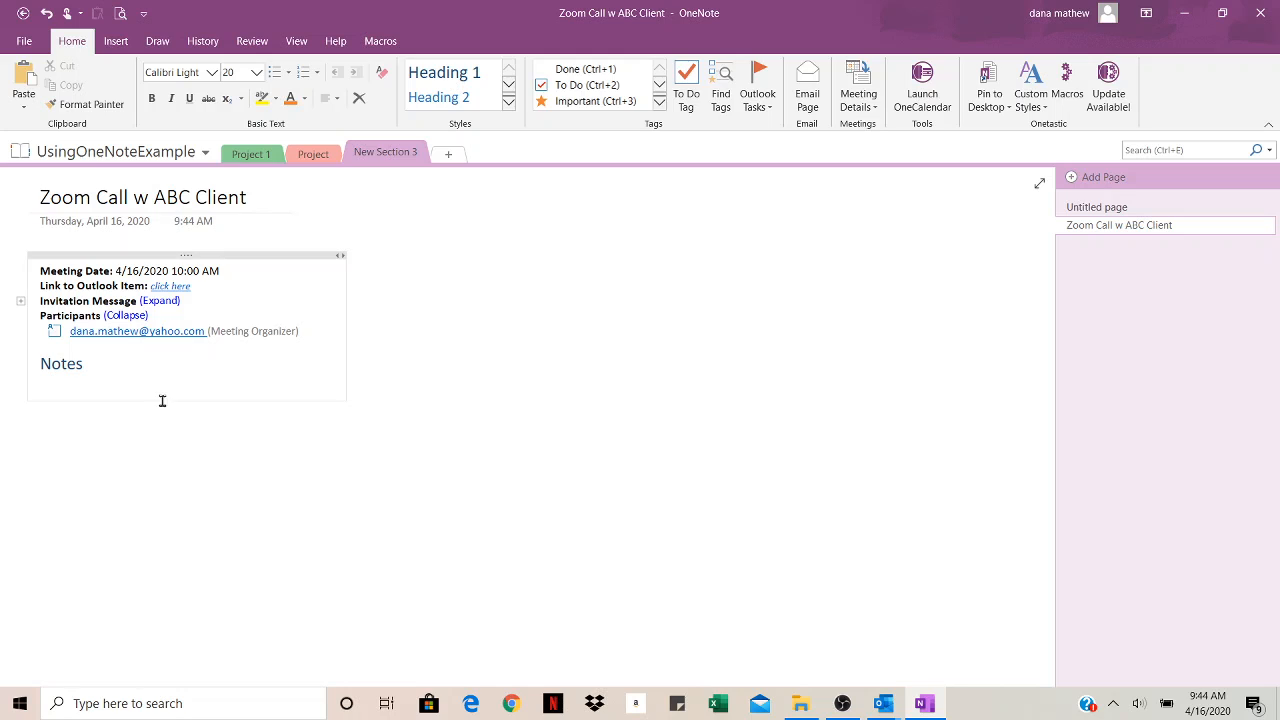
Step: Type nine lines of placeholder notes, from 'D fisdkfs' to 'df jskdlfsd', under Notes
{"action": "left_click", "coordinate": [81, 385]}
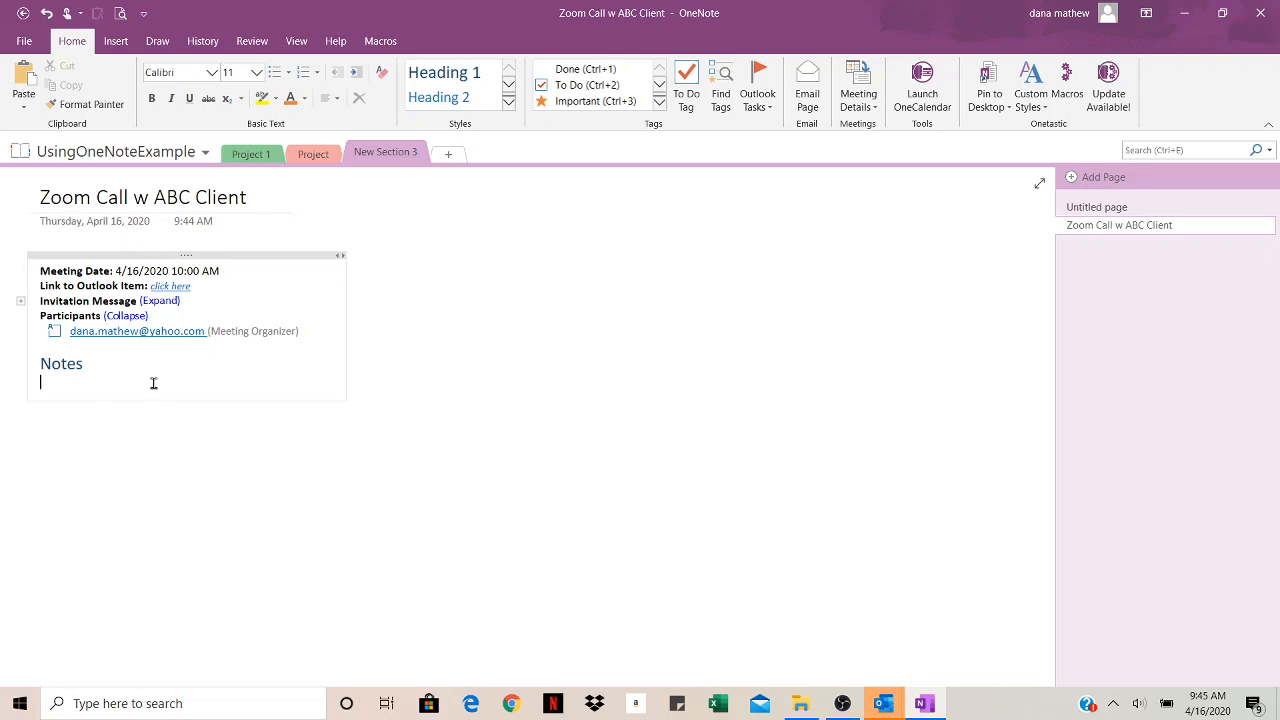
{"action": "type", "text": "D fisdkfs"}
{"action": "key", "text": "Return"}
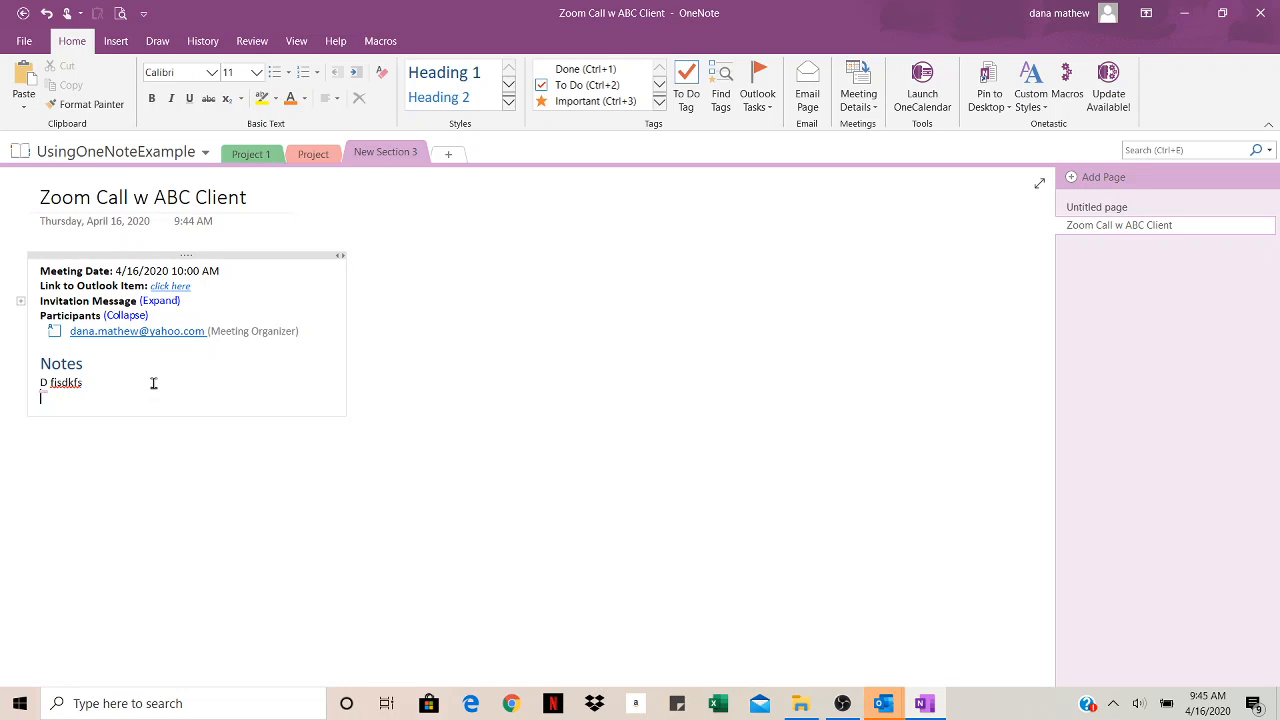
{"action": "type", "text": "sjkfsd"}
{"action": "key", "text": "Return"}
{"action": "type", "text": "fsd fskdlf"}
{"action": "key", "text": "Return"}
{"action": "type", "text": "sdf klsdf"}
{"action": "key", "text": "Return"}
{"action": "type", "text": "sdf ksdl"}
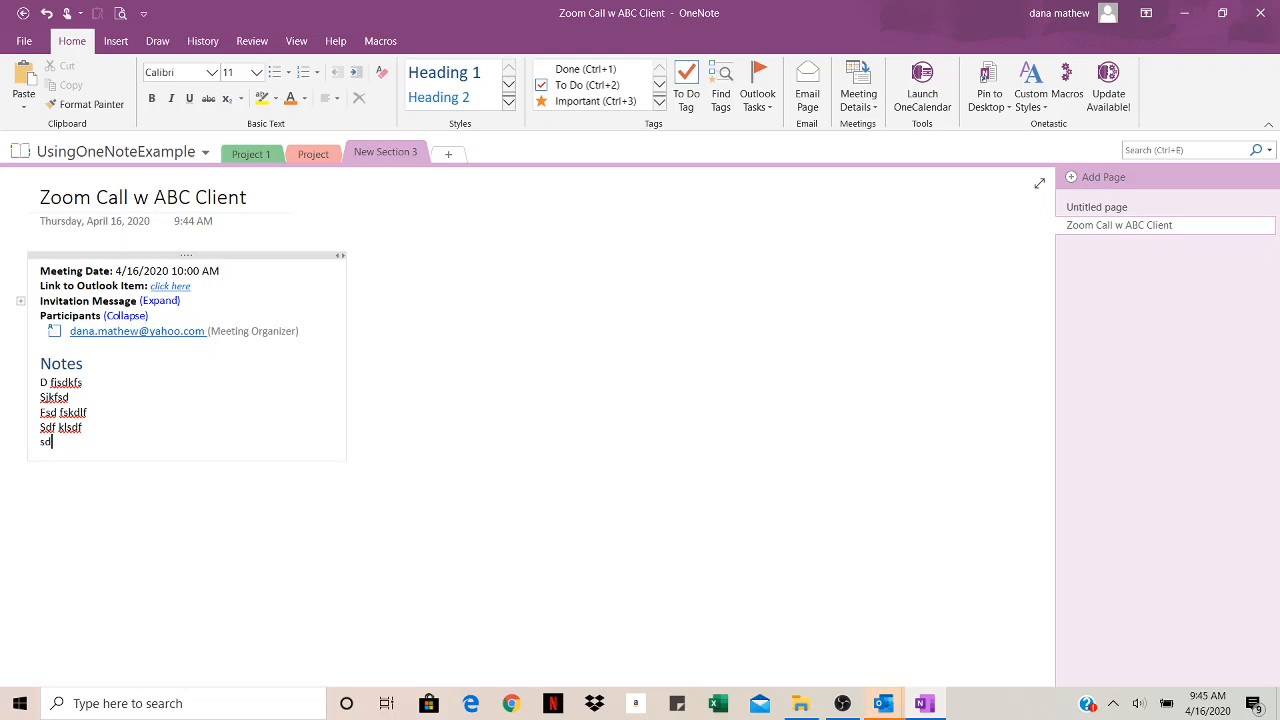
{"action": "key", "text": "Return"}
{"action": "type", "text": "sd fklsd"}
{"action": "key", "text": "Return"}
{"action": "type", "text": "sd fksld"}
{"action": "key", "text": "Return"}
{"action": "type", "text": "fs dklfs"}
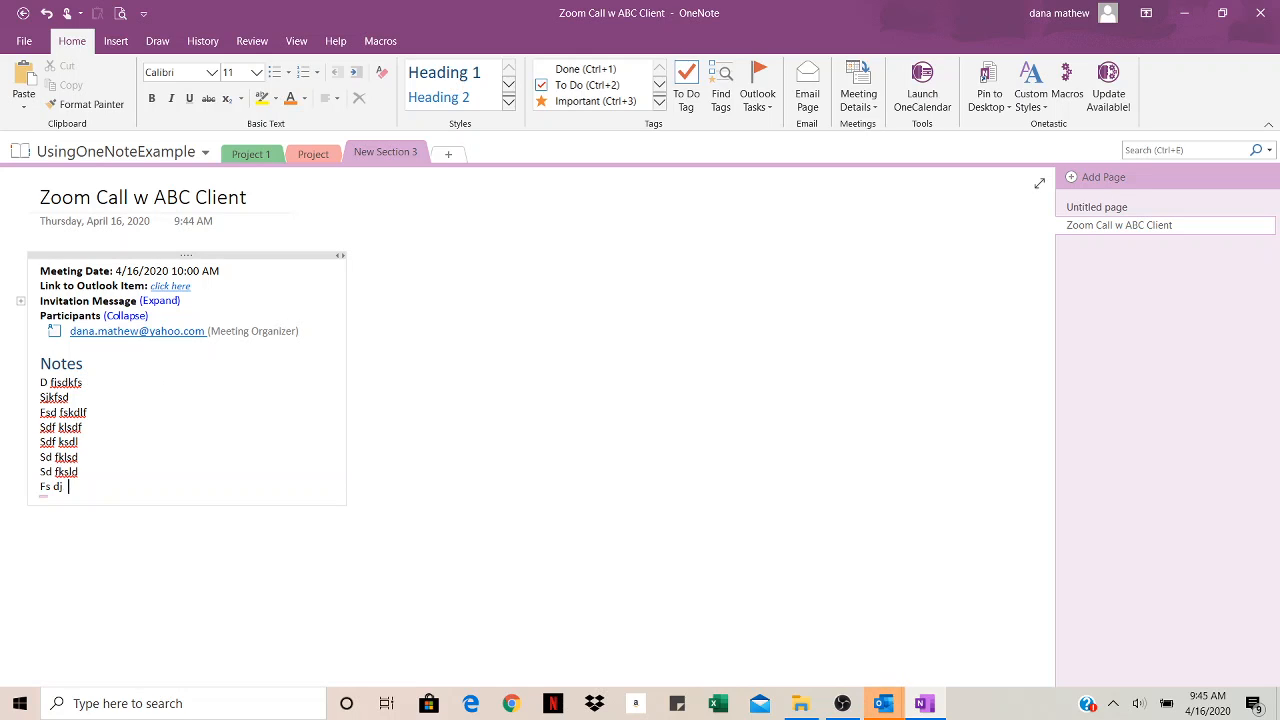
{"action": "key", "text": "Return"}
{"action": "type", "text": "df jskdlfsd"}
{"action": "key", "text": "Return"}
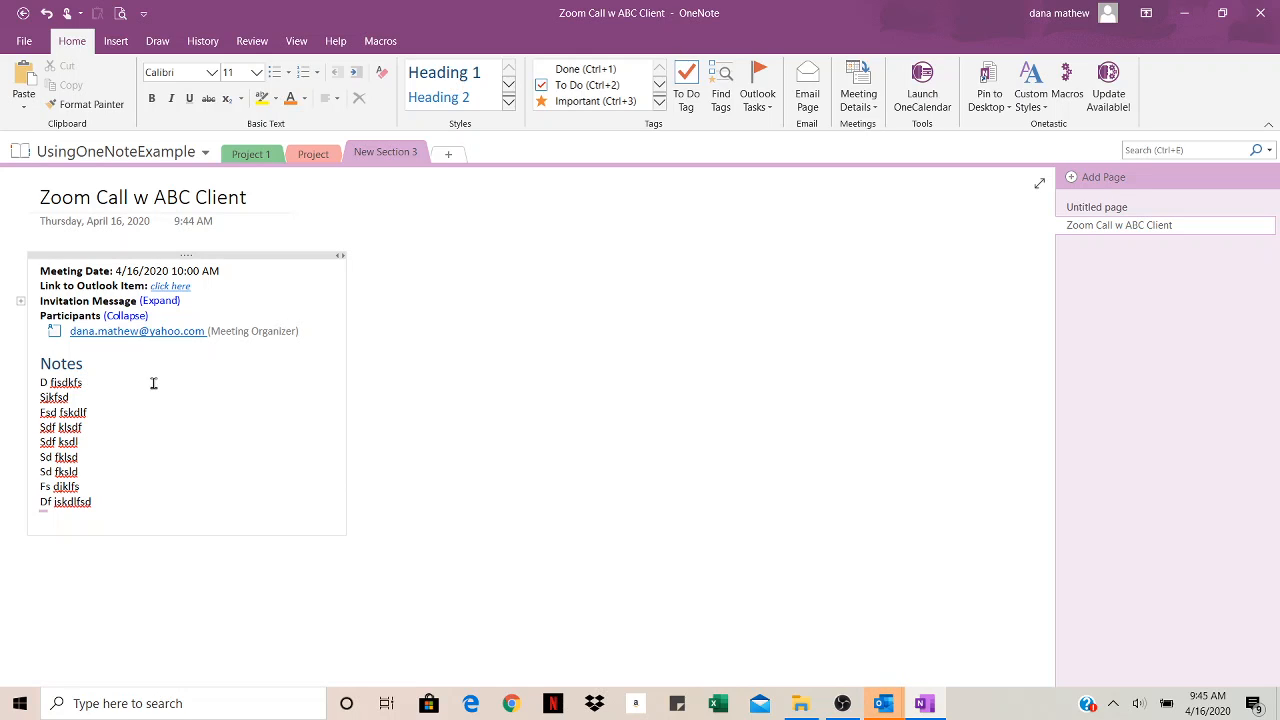
Step: Add to-do checkbox items Thing 1, Thing 2 and Thing 3, then select Thing 1 to bring up Outlook task options
{"action": "left_click", "coordinate": [687, 100]}
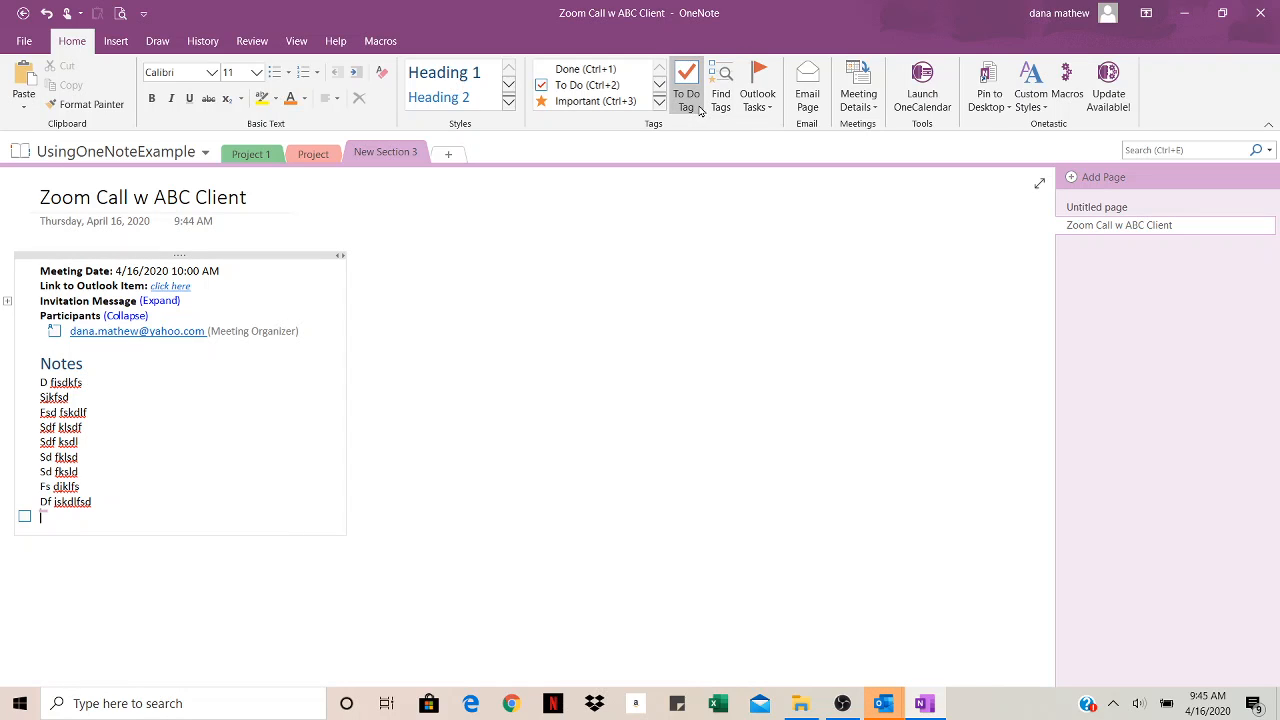
{"action": "type", "text": "Thing 1"}
{"action": "key", "text": "Return"}
{"action": "type", "text": "Thing"}
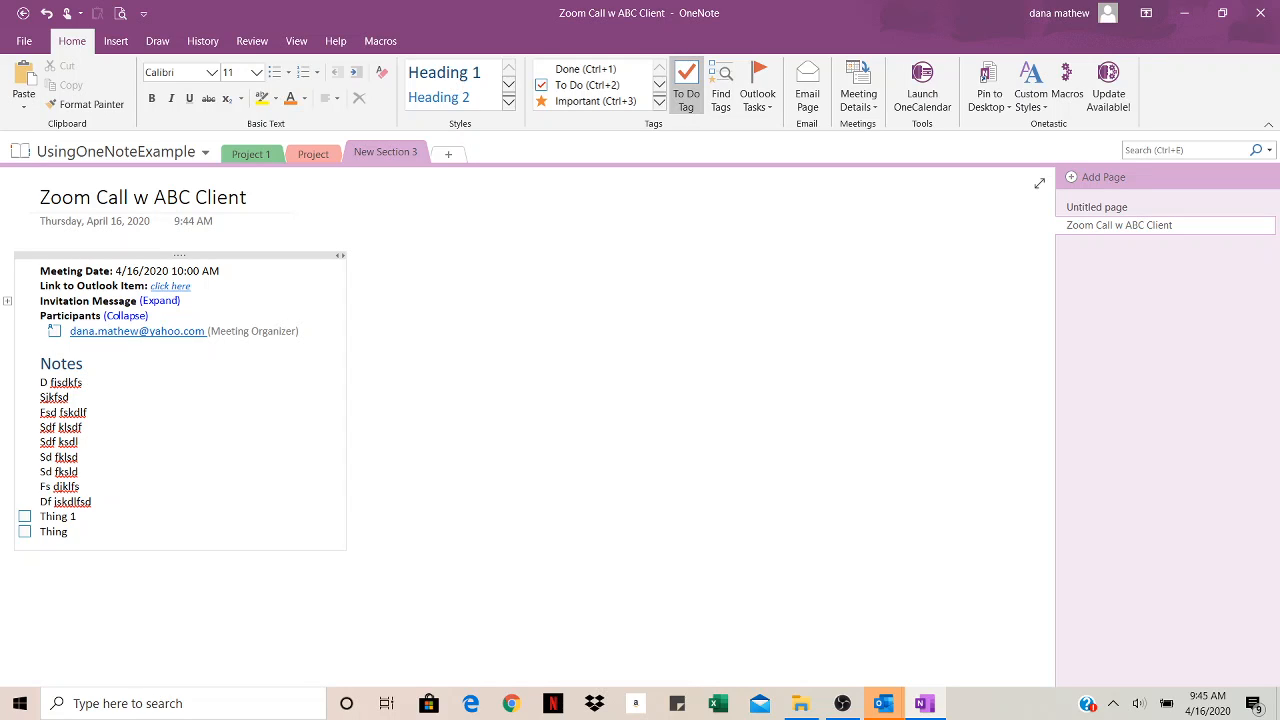
{"action": "type", "text": " 2"}
{"action": "key", "text": "Return"}
{"action": "type", "text": "Thing 3"}
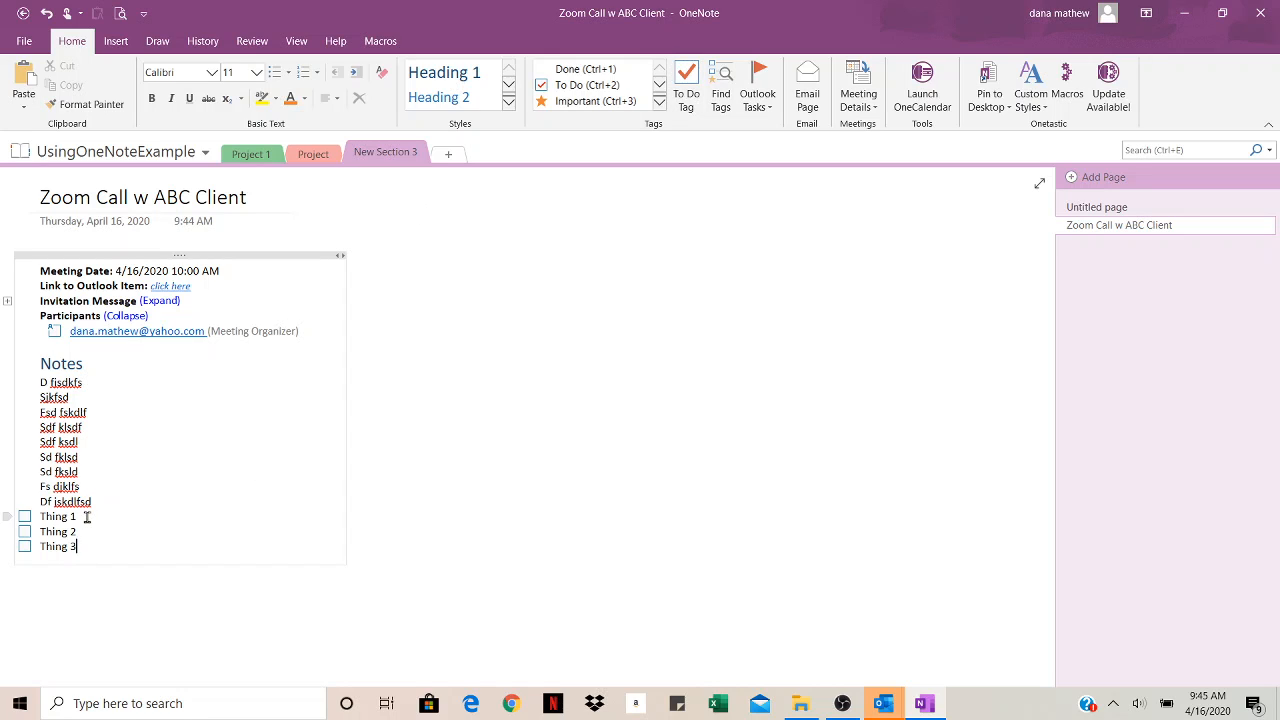
{"action": "left_click_drag", "start_coordinate": [80, 517], "coordinate": [42, 518]}
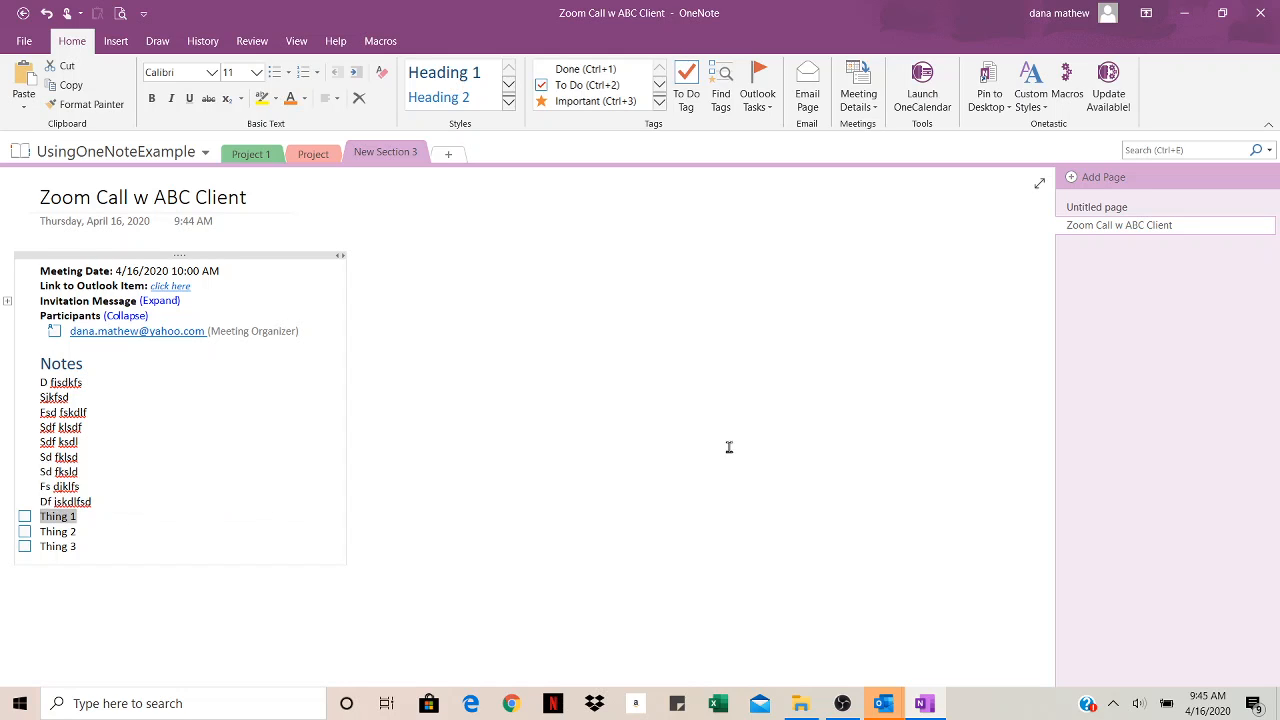
{"action": "left_click", "coordinate": [759, 104]}
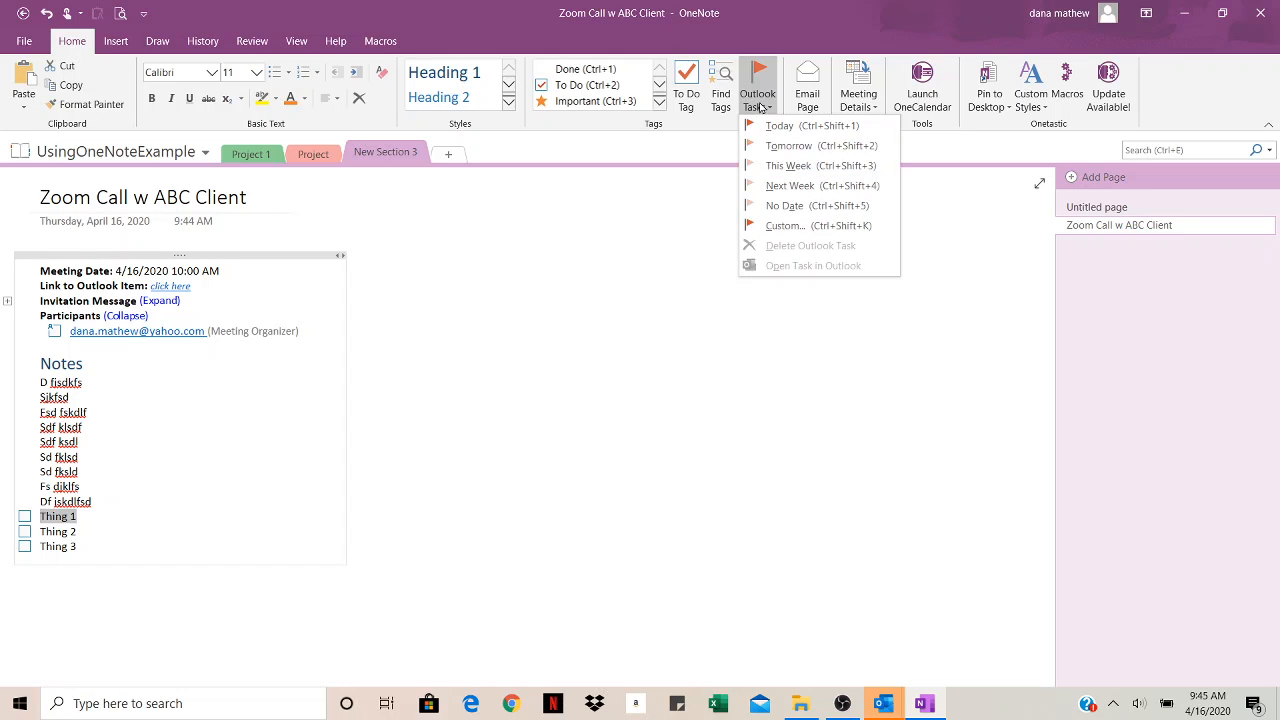
Step: Create a custom Outlook task for Thing 1 from Mon 4/20/2020 to Fri 4/24/2020 and make it an assignment
{"action": "left_click", "coordinate": [810, 229]}
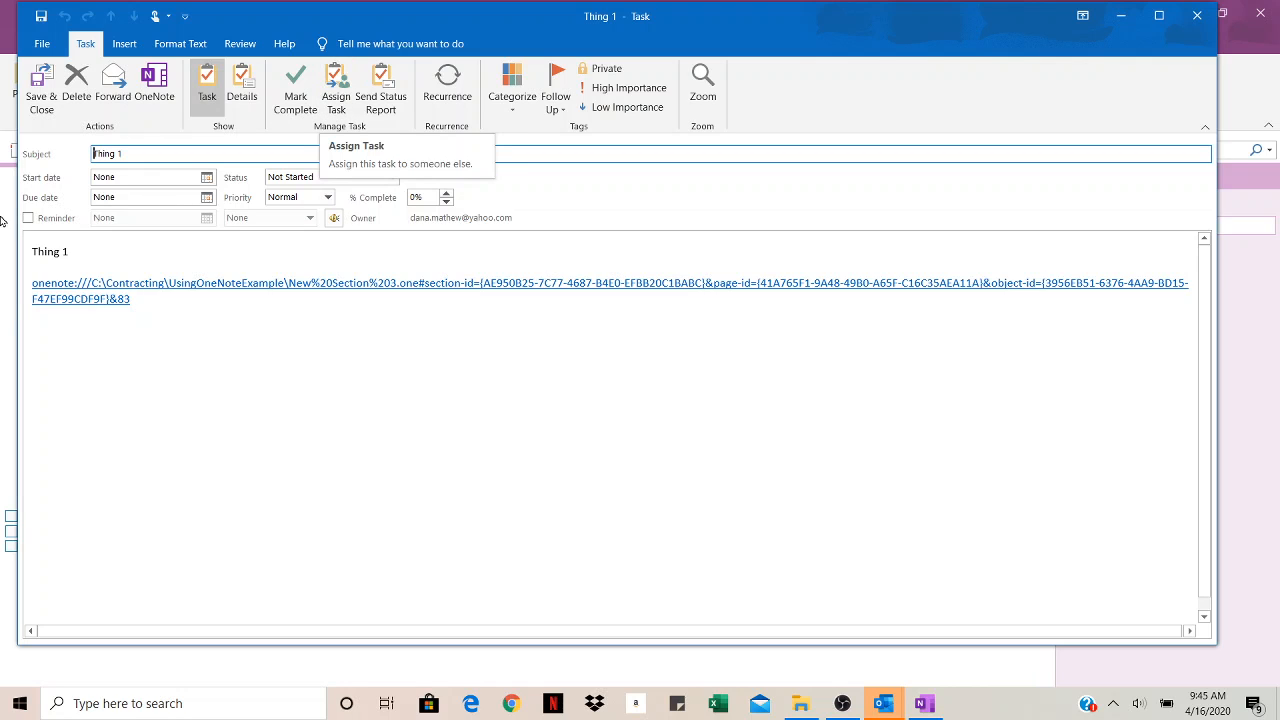
{"action": "left_click", "coordinate": [206, 177]}
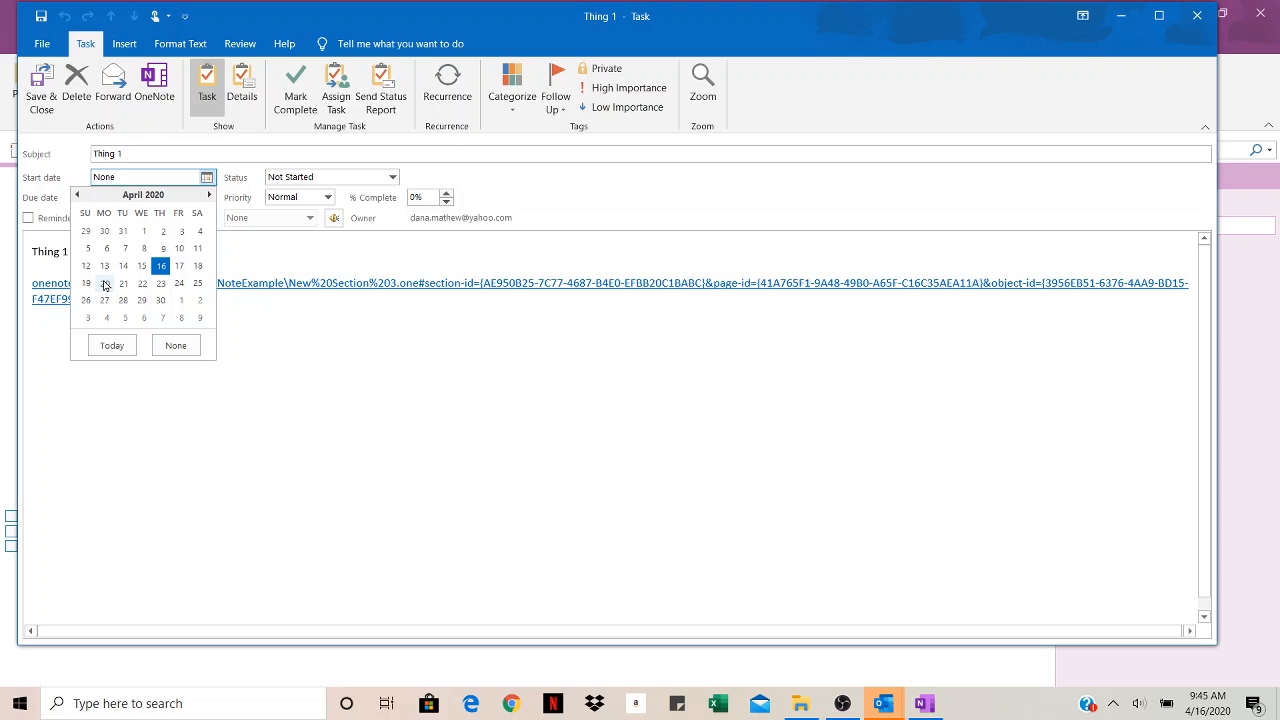
{"action": "left_click", "coordinate": [105, 284]}
{"action": "left_click", "coordinate": [206, 212]}
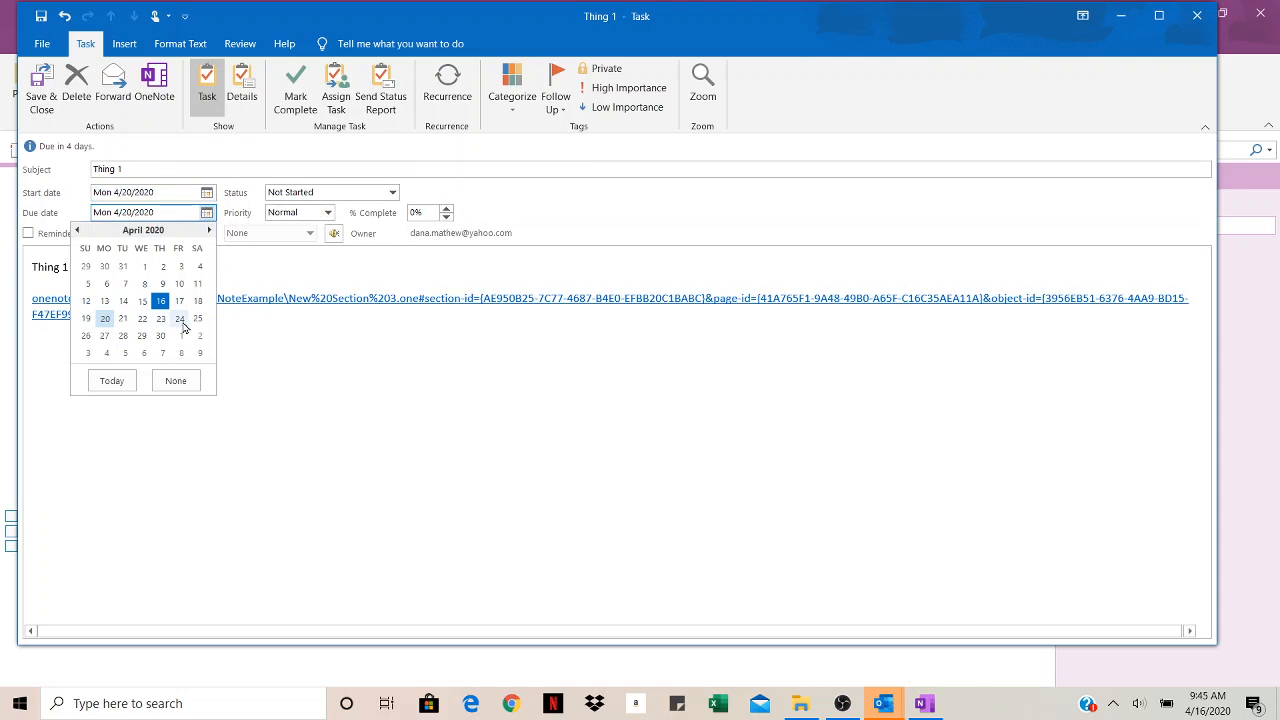
{"action": "left_click", "coordinate": [181, 320]}
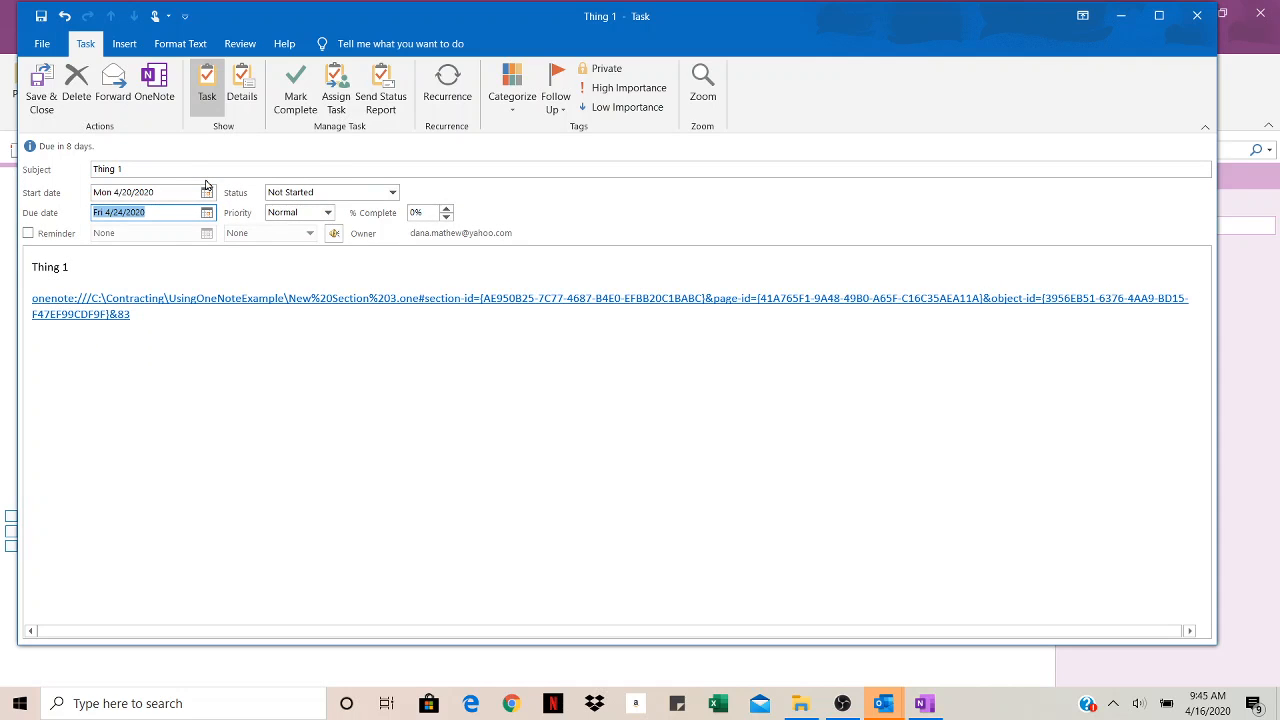
{"action": "left_click", "coordinate": [336, 100]}
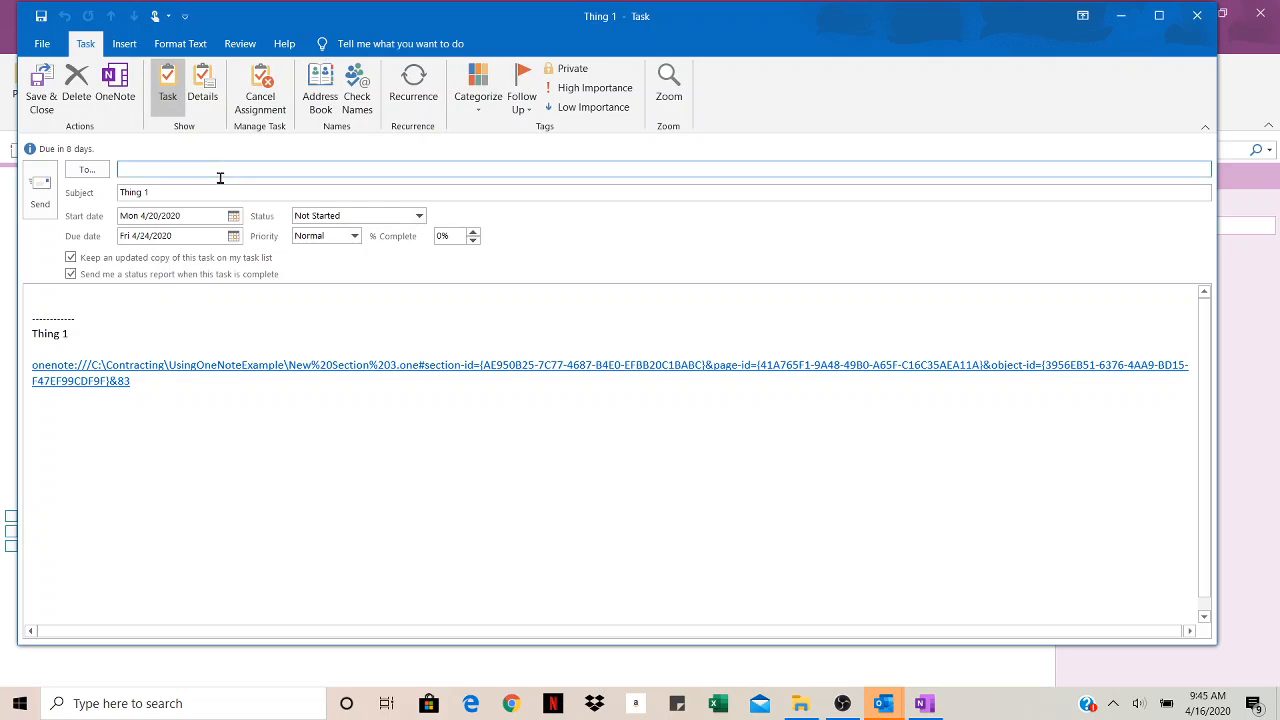
Step: Dismiss the contact list without a recipient, cancel the assignment, and close Thing 1 without saving
{"action": "left_click", "coordinate": [91, 173]}
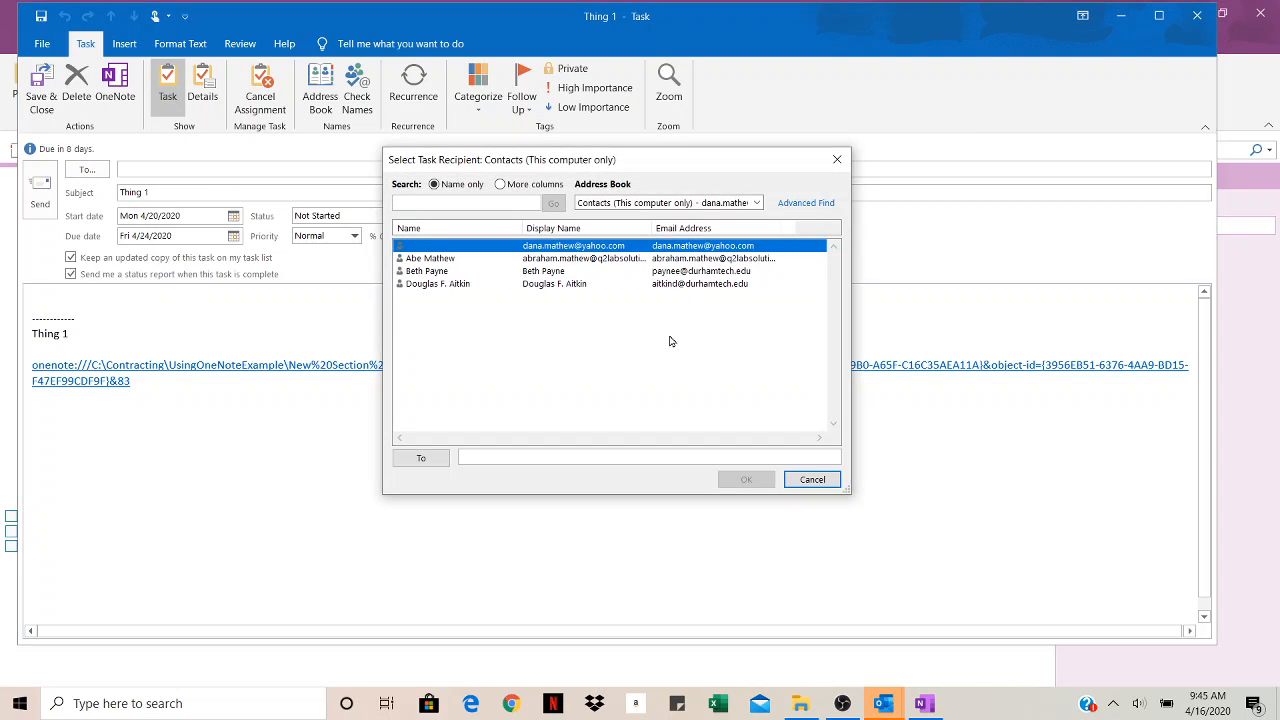
{"action": "left_click", "coordinate": [470, 259]}
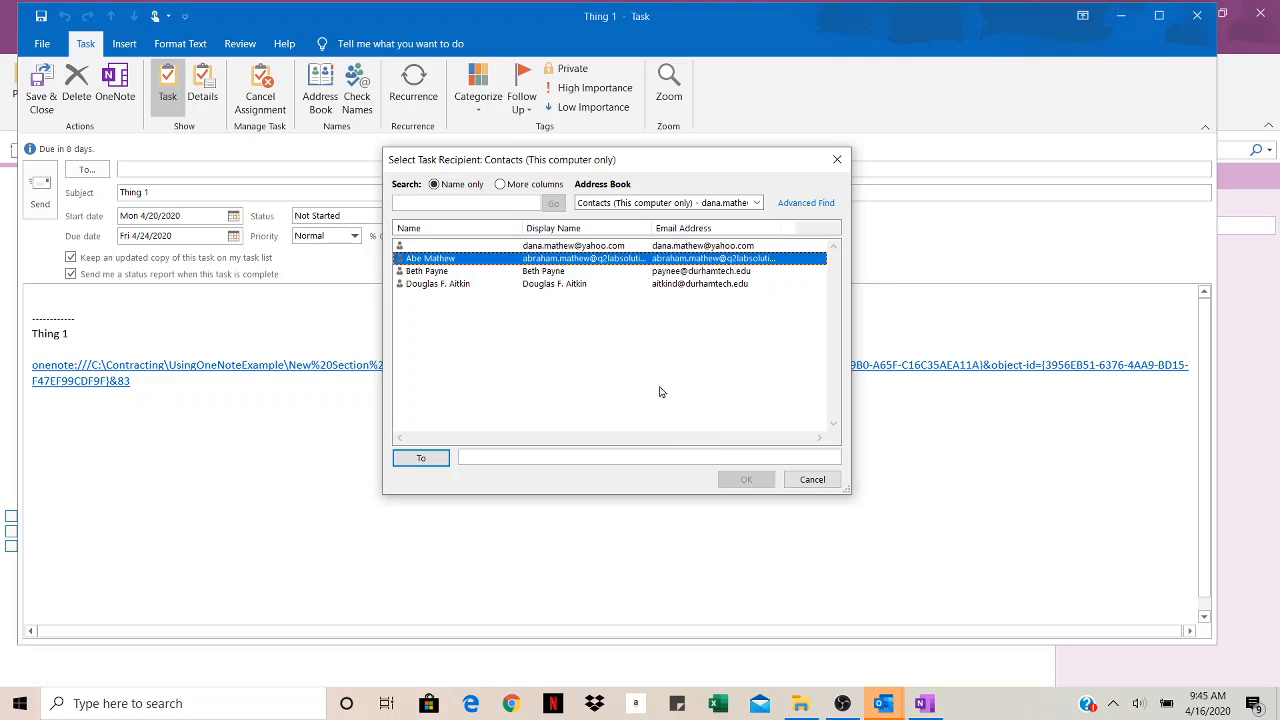
{"action": "left_click", "coordinate": [812, 480]}
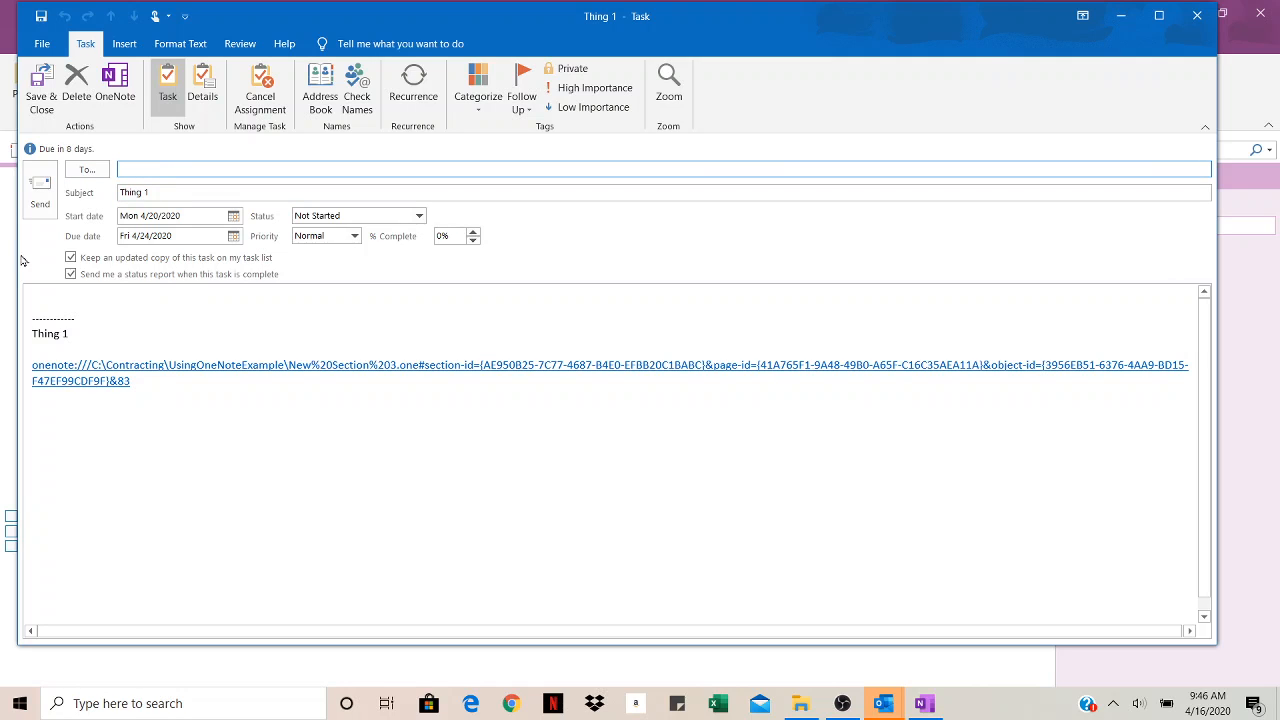
{"action": "left_click", "coordinate": [260, 90]}
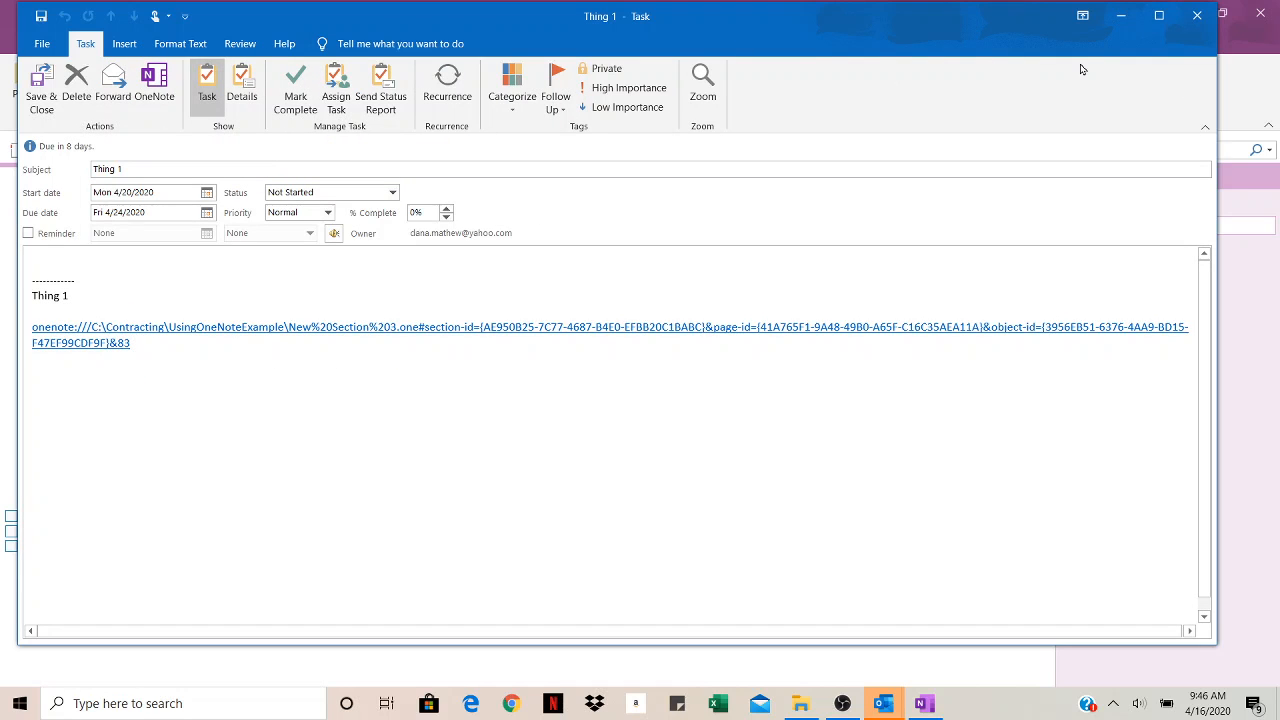
{"action": "left_click", "coordinate": [1200, 18]}
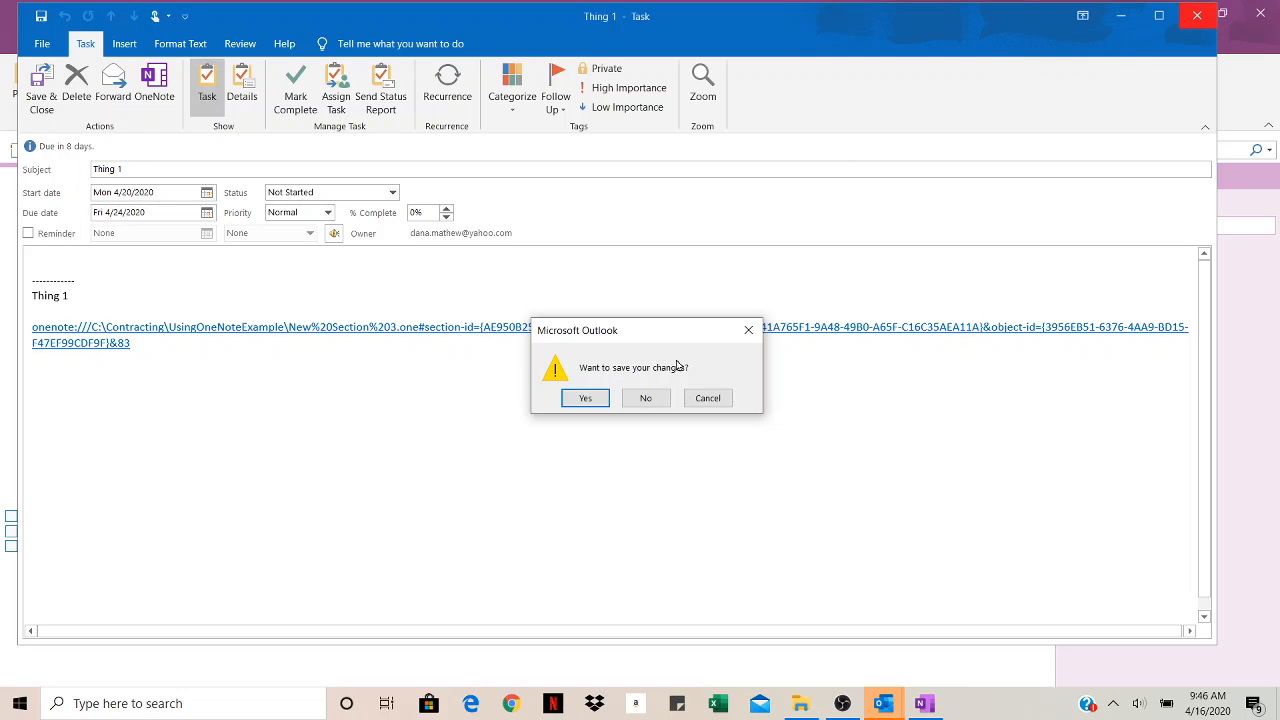
{"action": "left_click", "coordinate": [645, 397]}
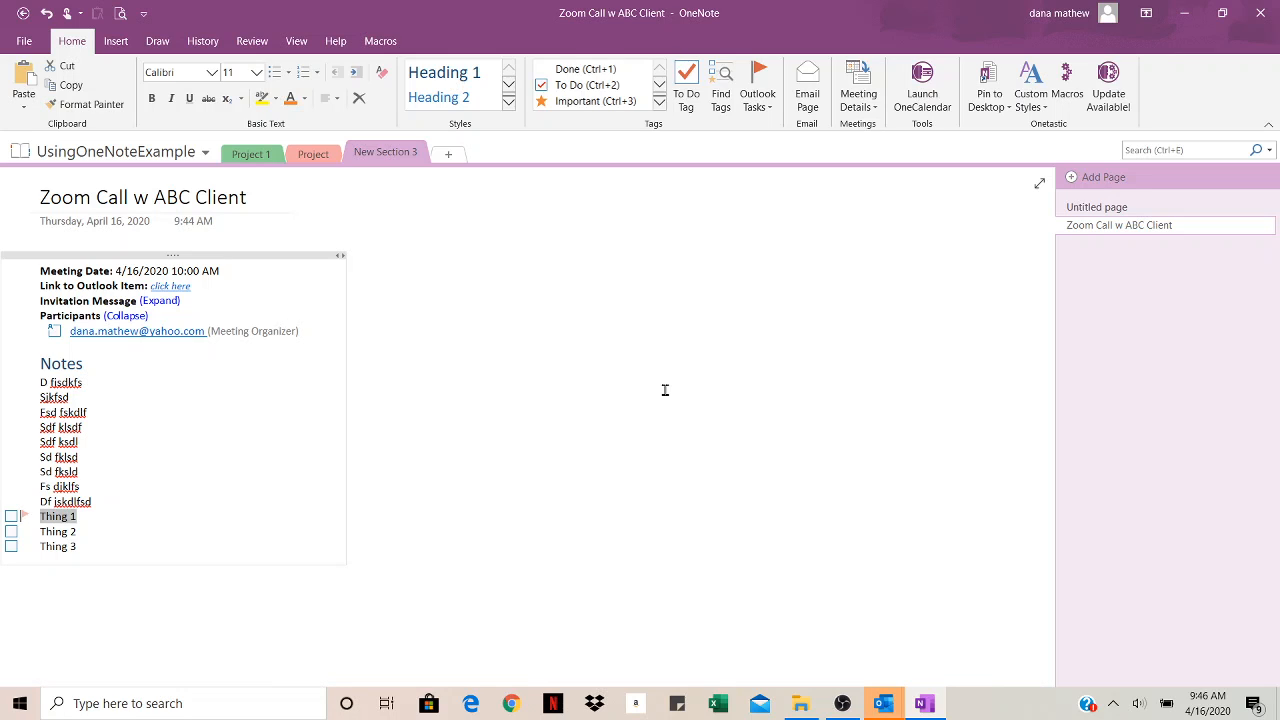
Step: Show the Insert ribbon commands, then the Review commands for spelling, translation and linked notes
{"action": "left_click", "coordinate": [115, 42]}
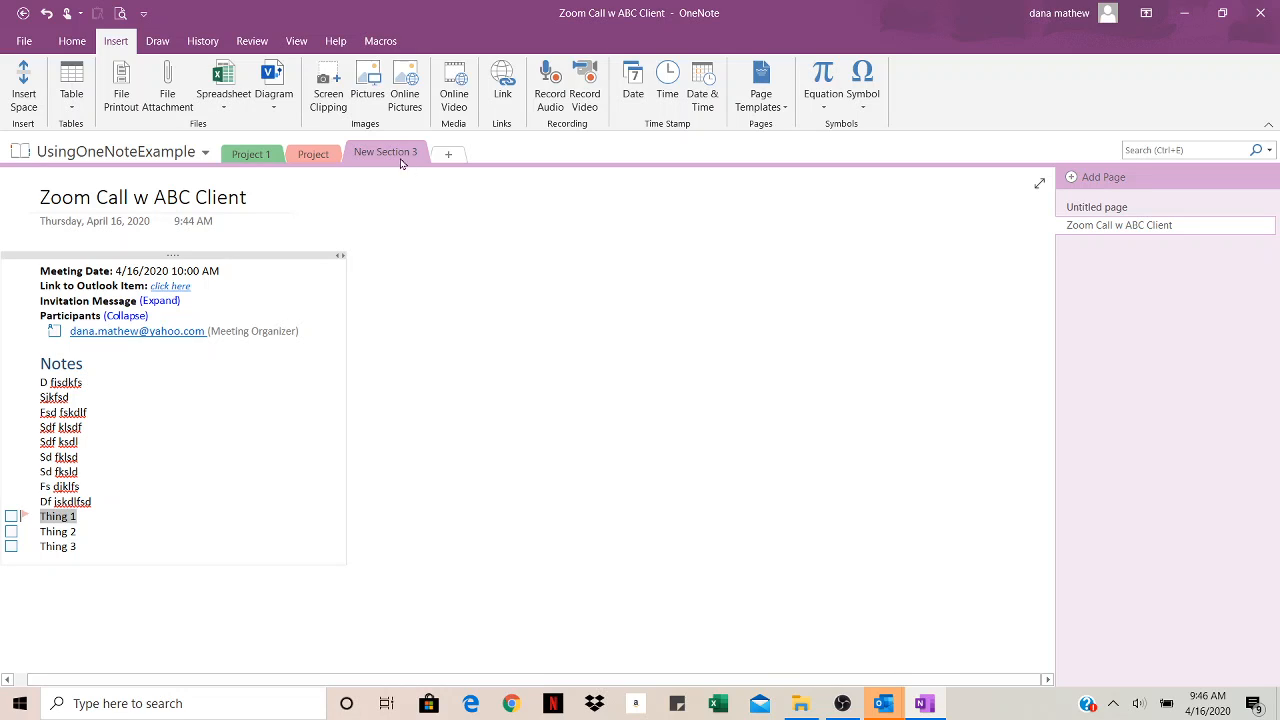
{"action": "left_click", "coordinate": [252, 41]}
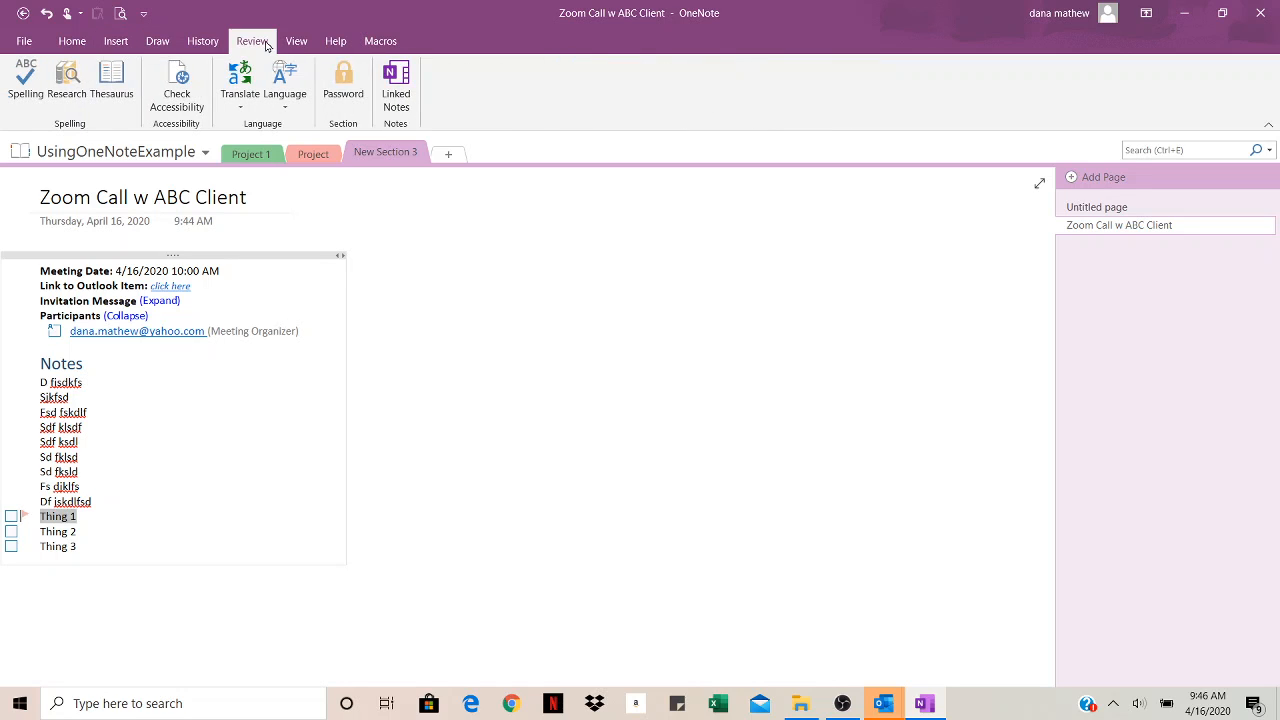